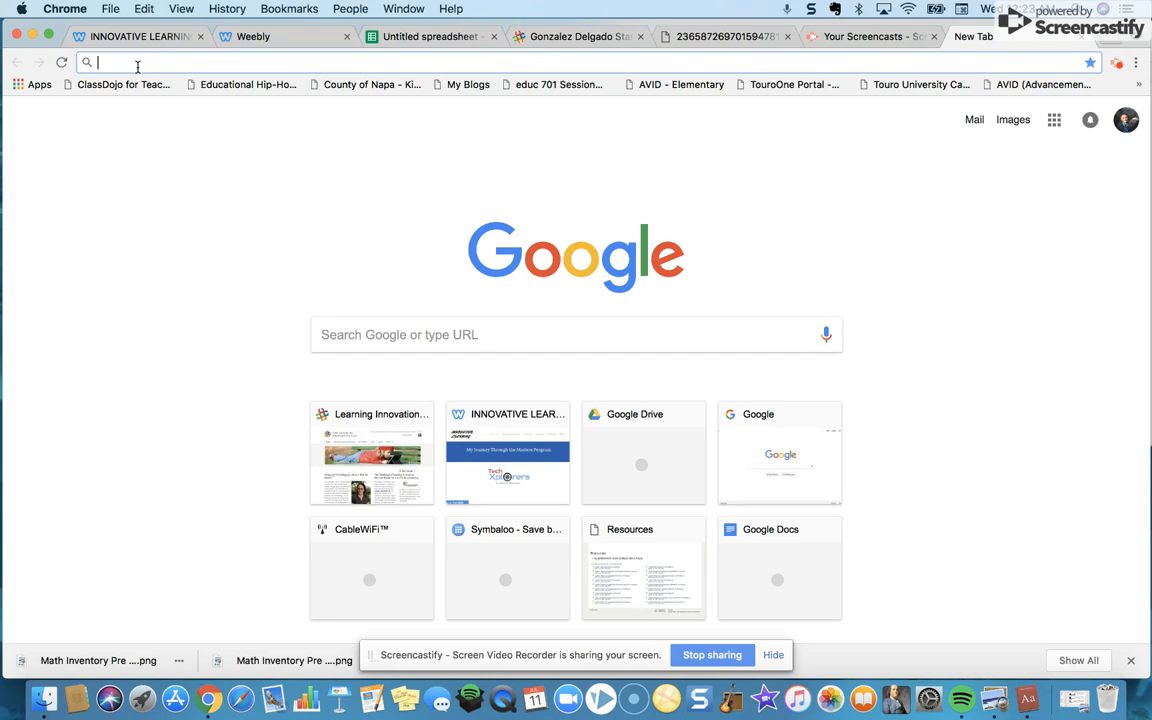
Step: Search the web for newsela and open the Newsela instructional content platform's official site
type("new")
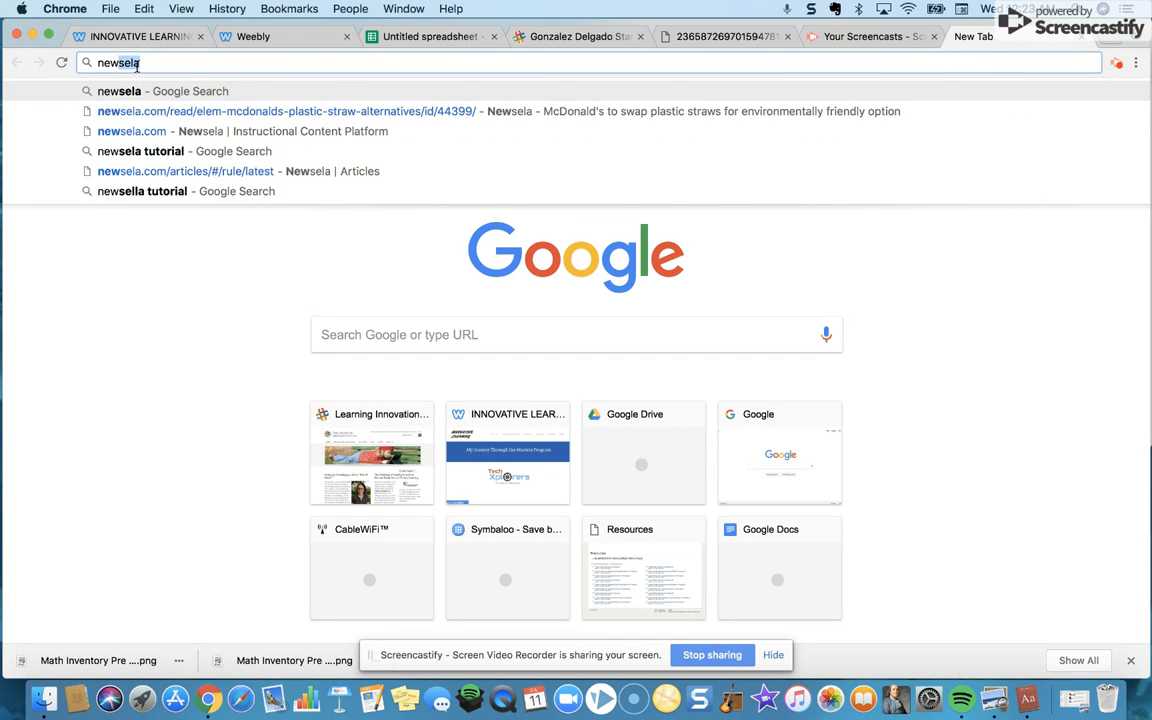
key("Return")
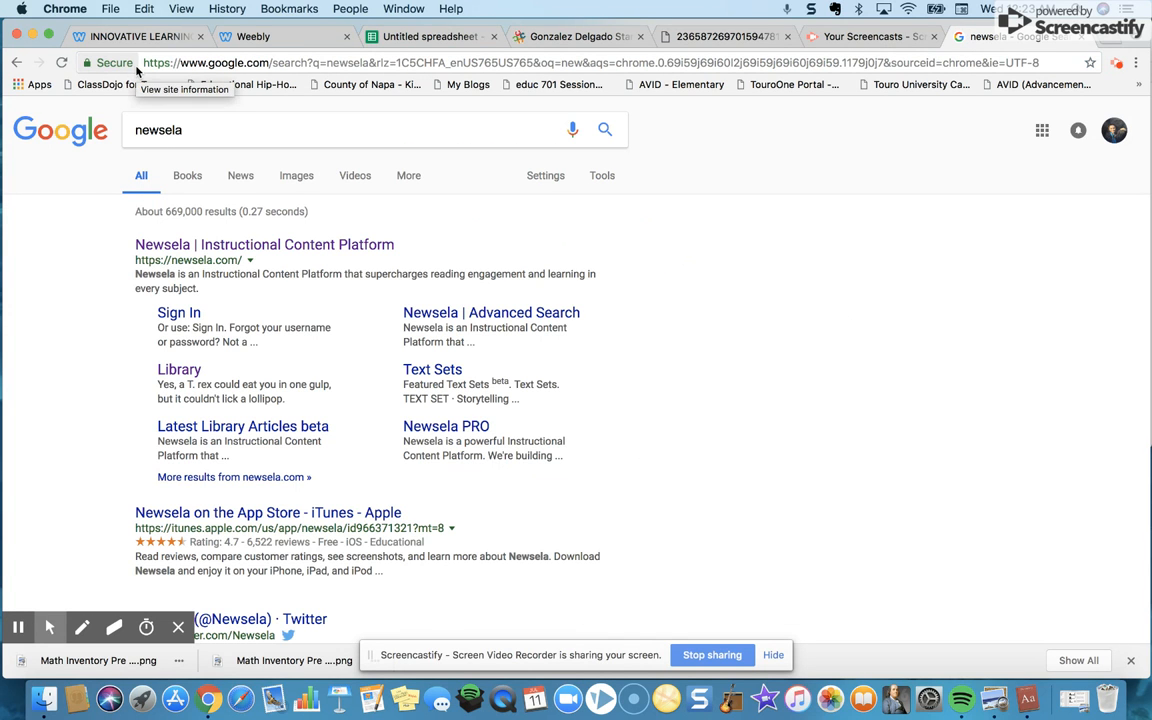
left_click(243, 246)
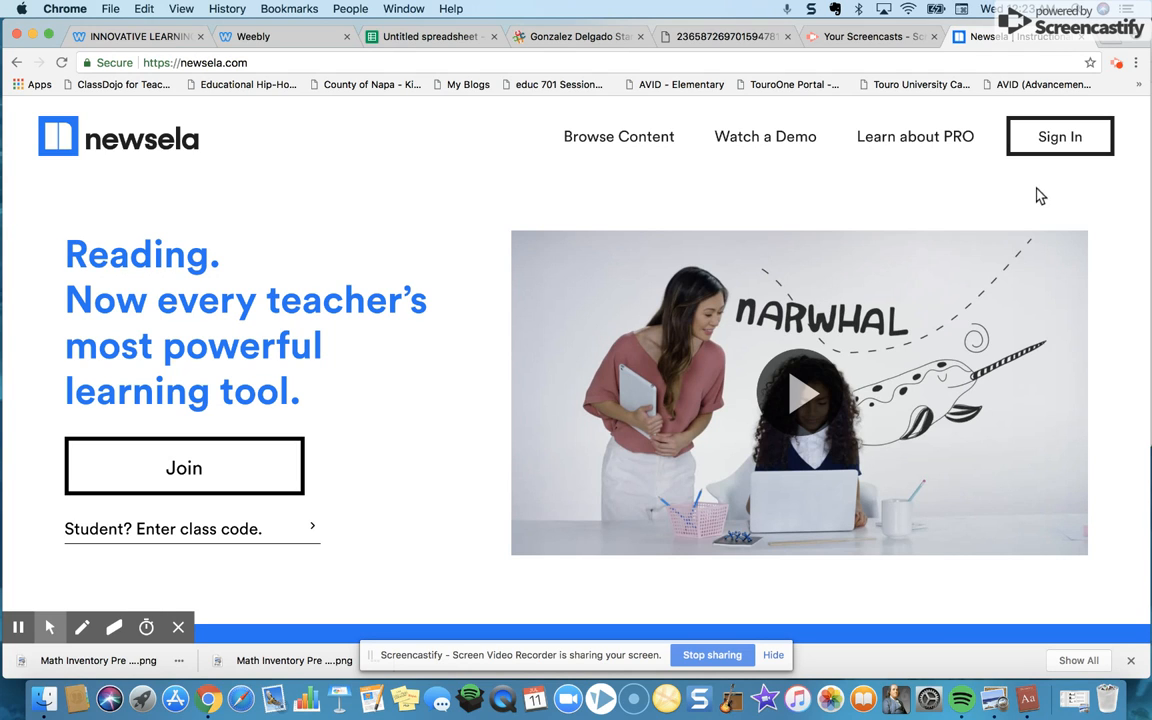
Step: Sign in to Newsela with Google, choosing the teacher's school district account
left_click(1072, 144)
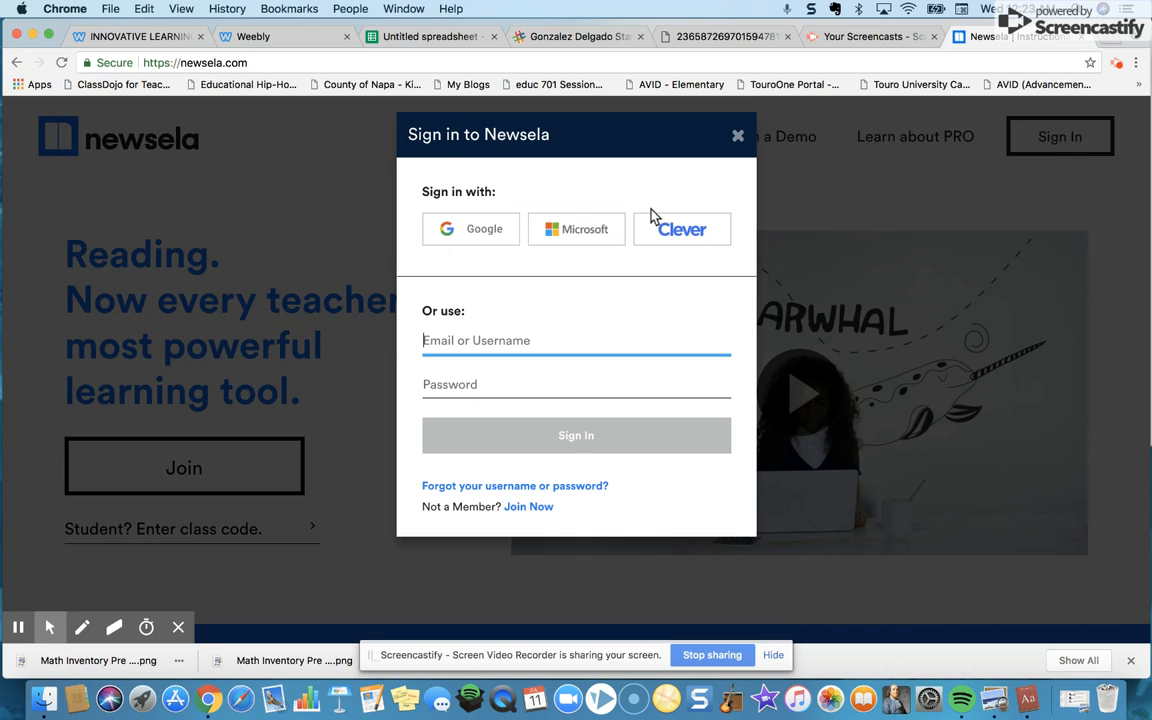
left_click(499, 236)
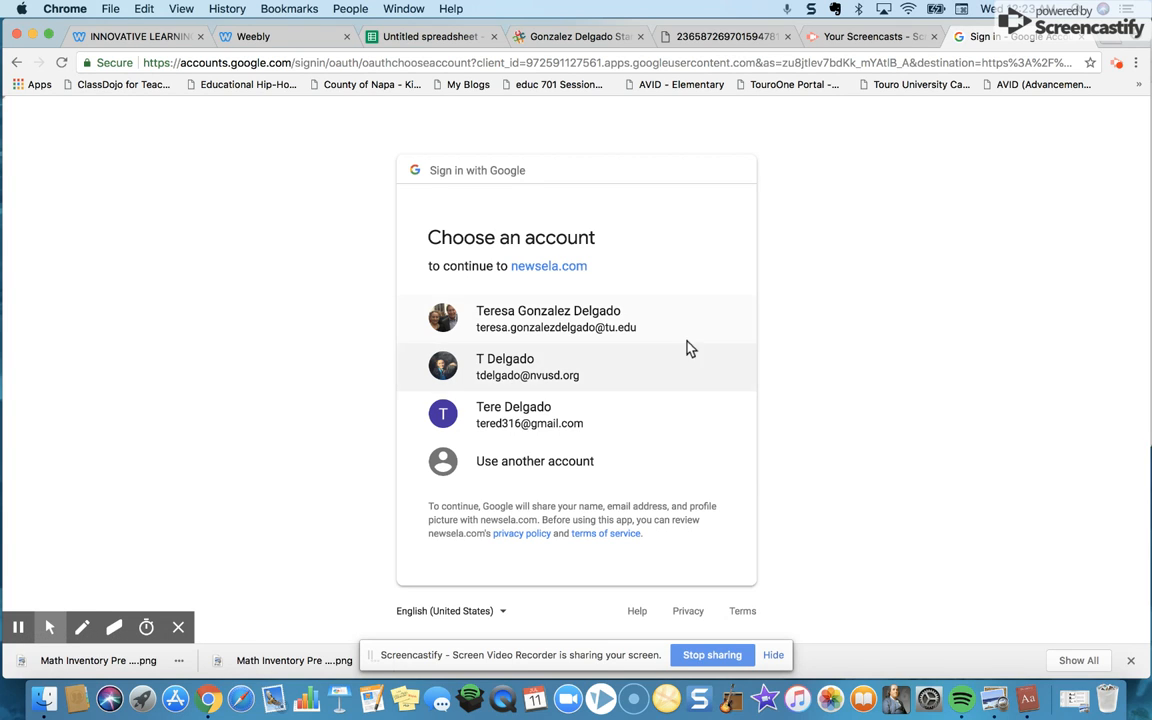
left_click(540, 380)
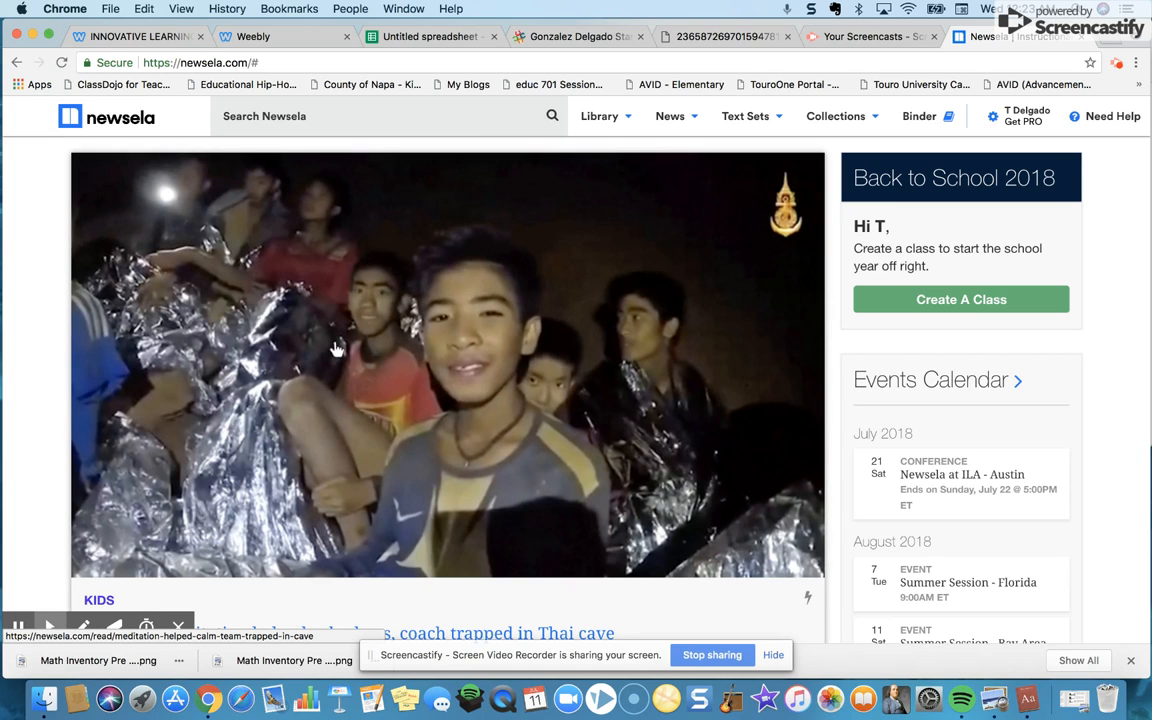
Step: Look over the home page's article and text set sections, and open the full Latest News listing
scroll(224, 348, "down", 5)
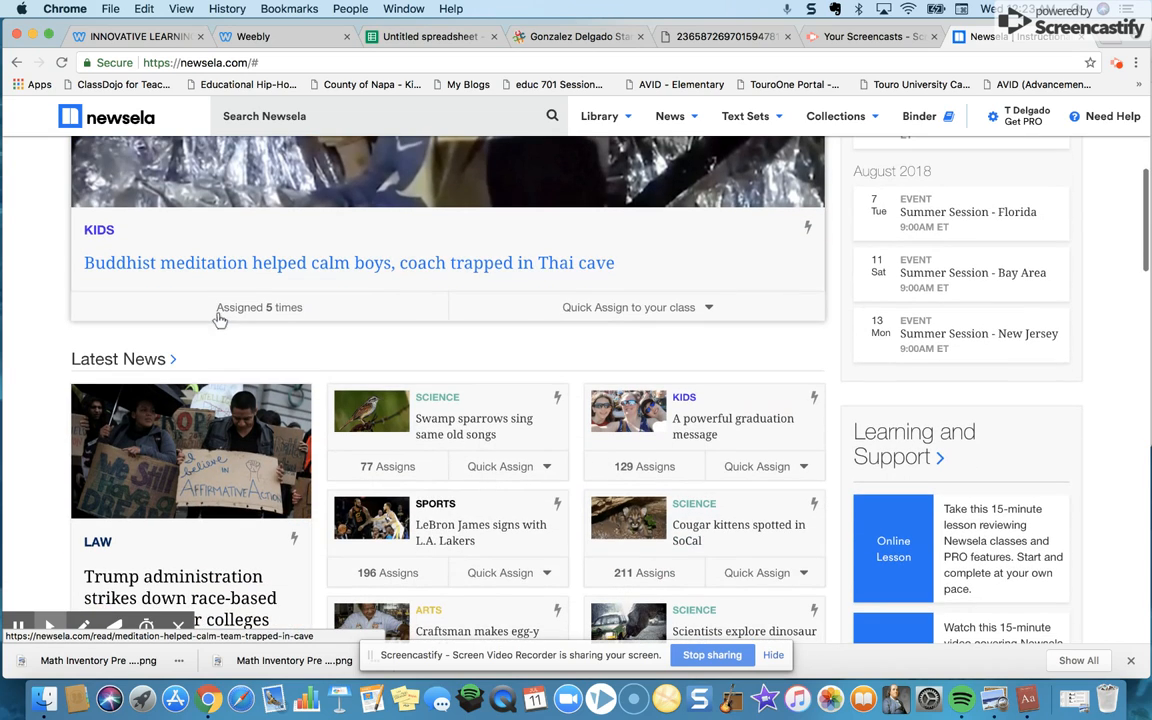
scroll(555, 572, "down", 2)
scroll(557, 572, "down", 6)
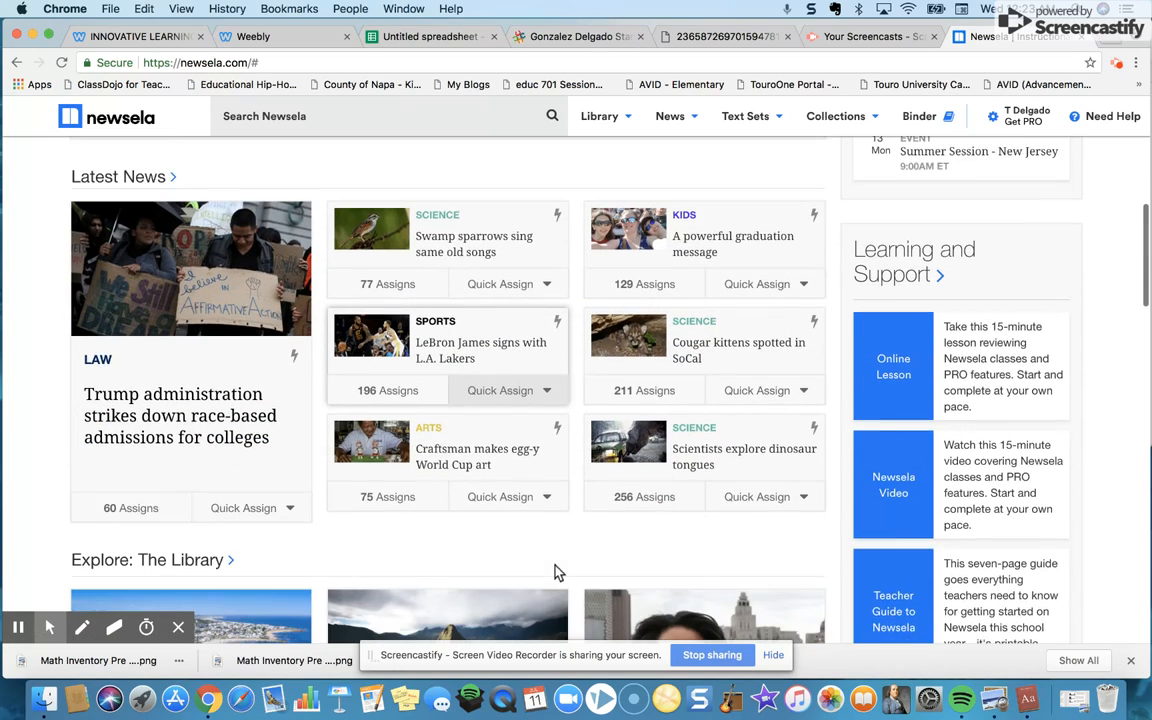
scroll(557, 572, "down", 10)
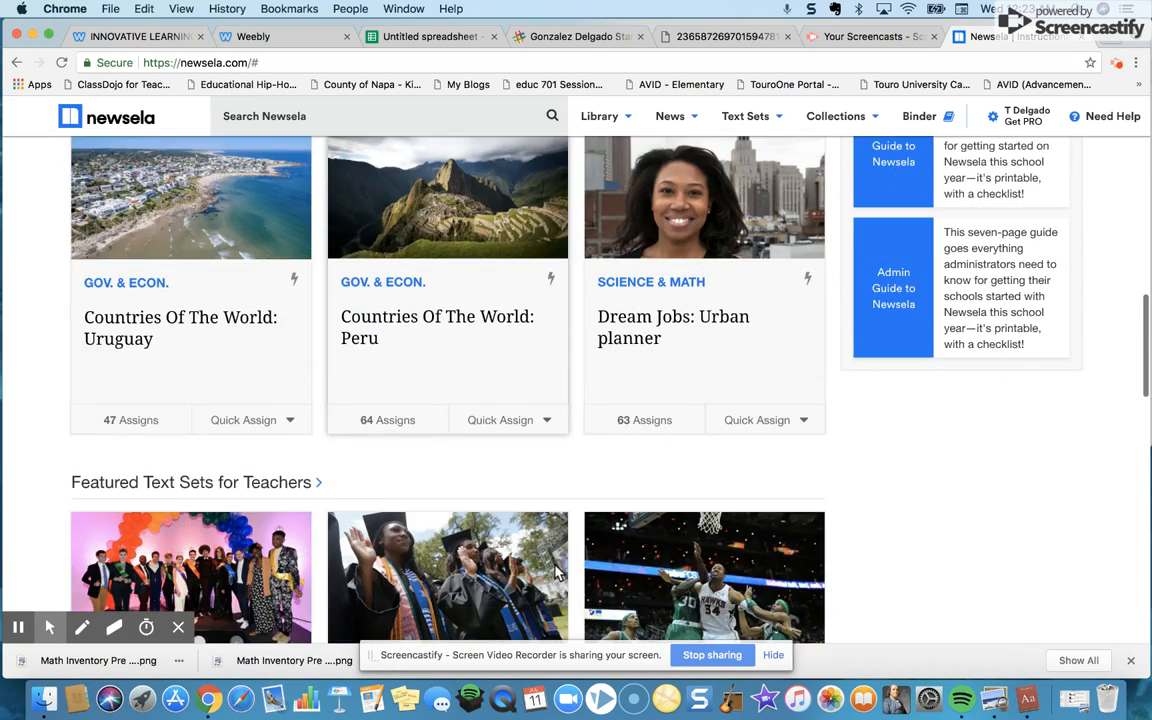
scroll(557, 572, "down", 3)
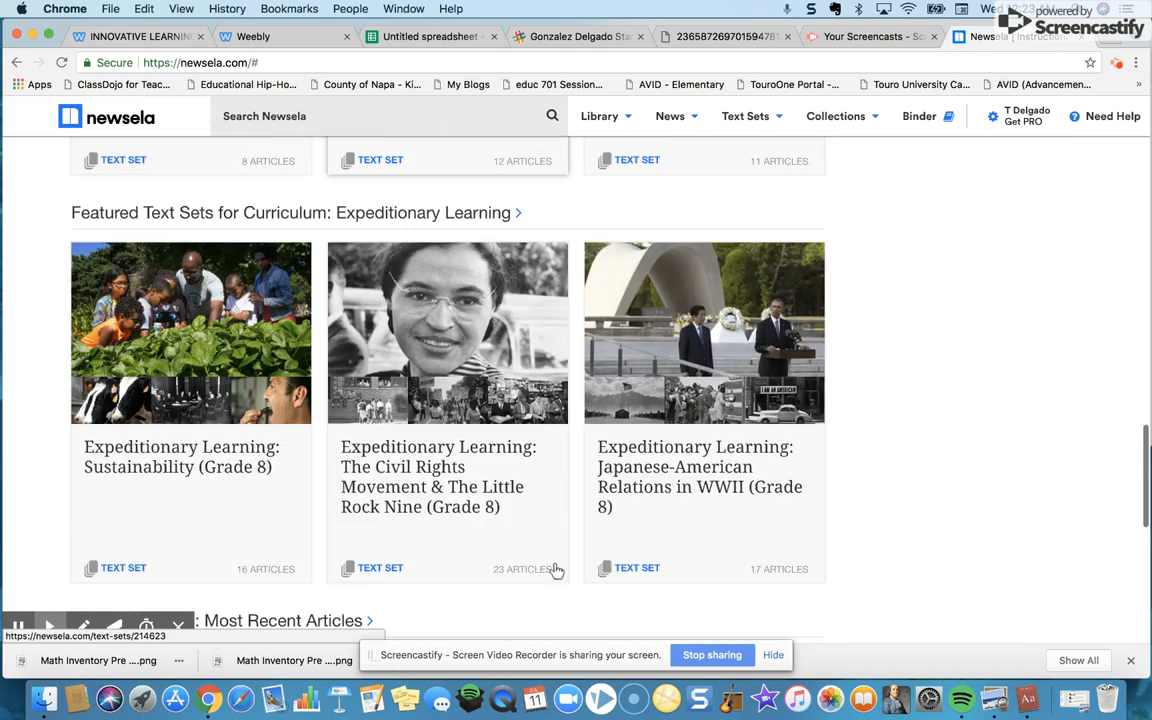
scroll(557, 572, "up", 15)
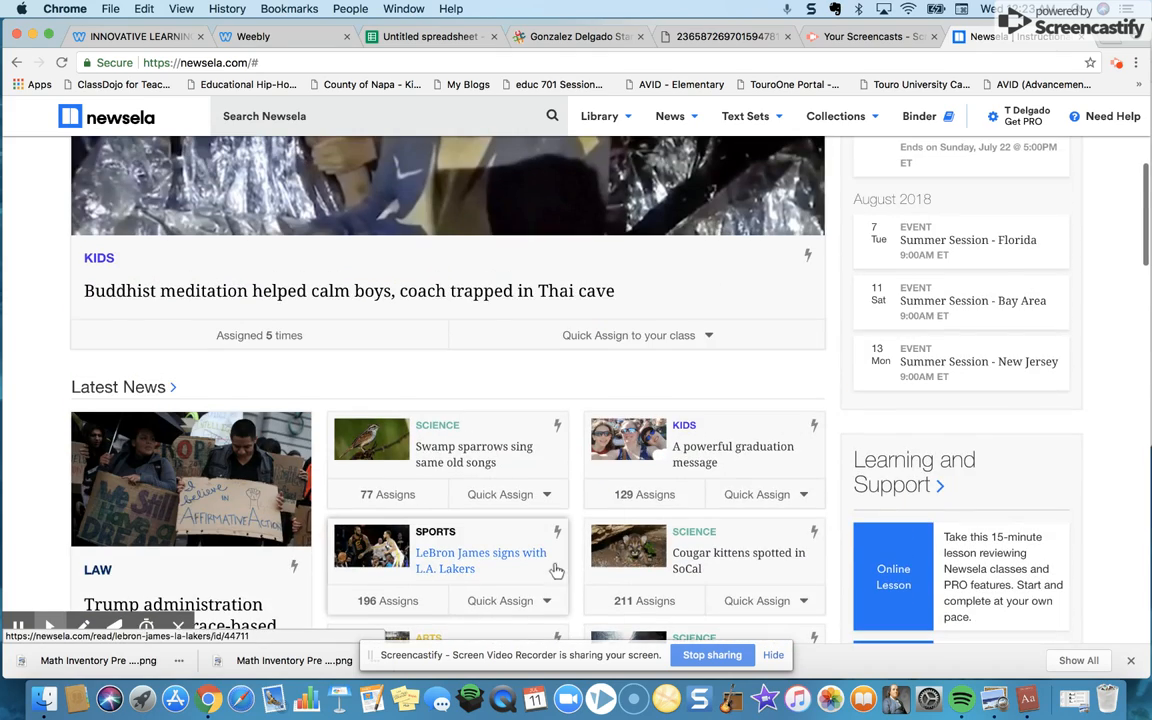
left_click(134, 395)
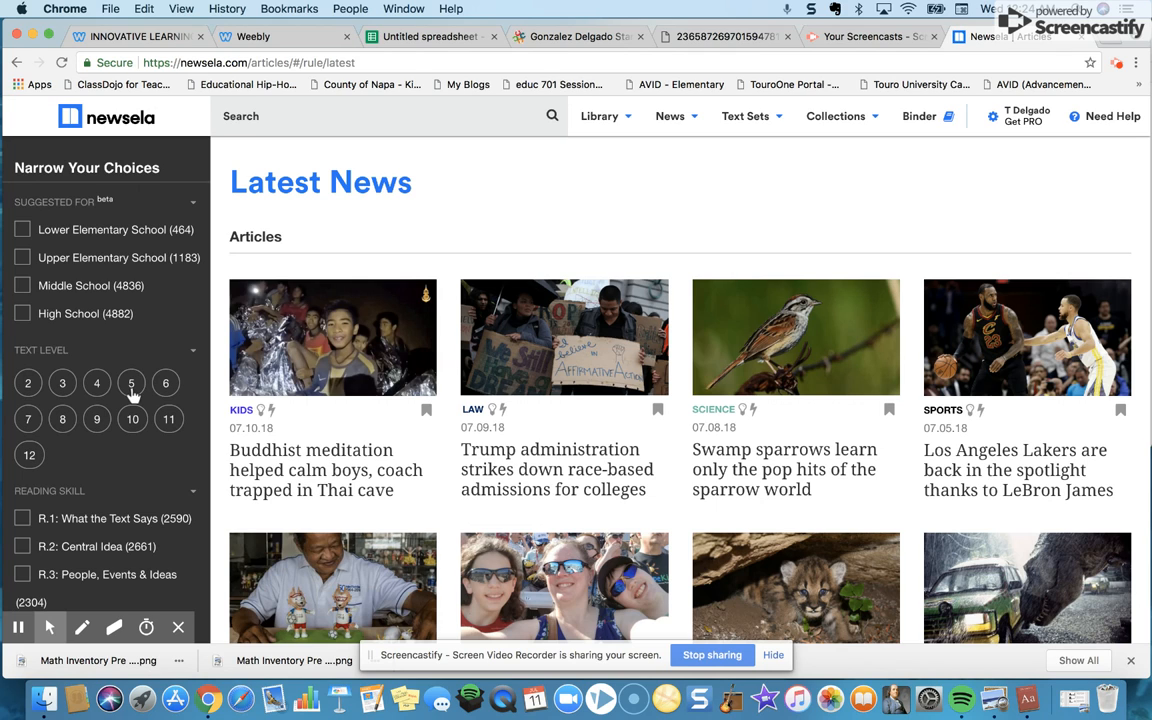
Step: Examine the filters for narrowing the Latest News articles, including suggested school level, text level, reading skill and language
scroll(420, 448, "down", 1)
scroll(420, 448, "up", 1)
scroll(92, 293, "down", 3)
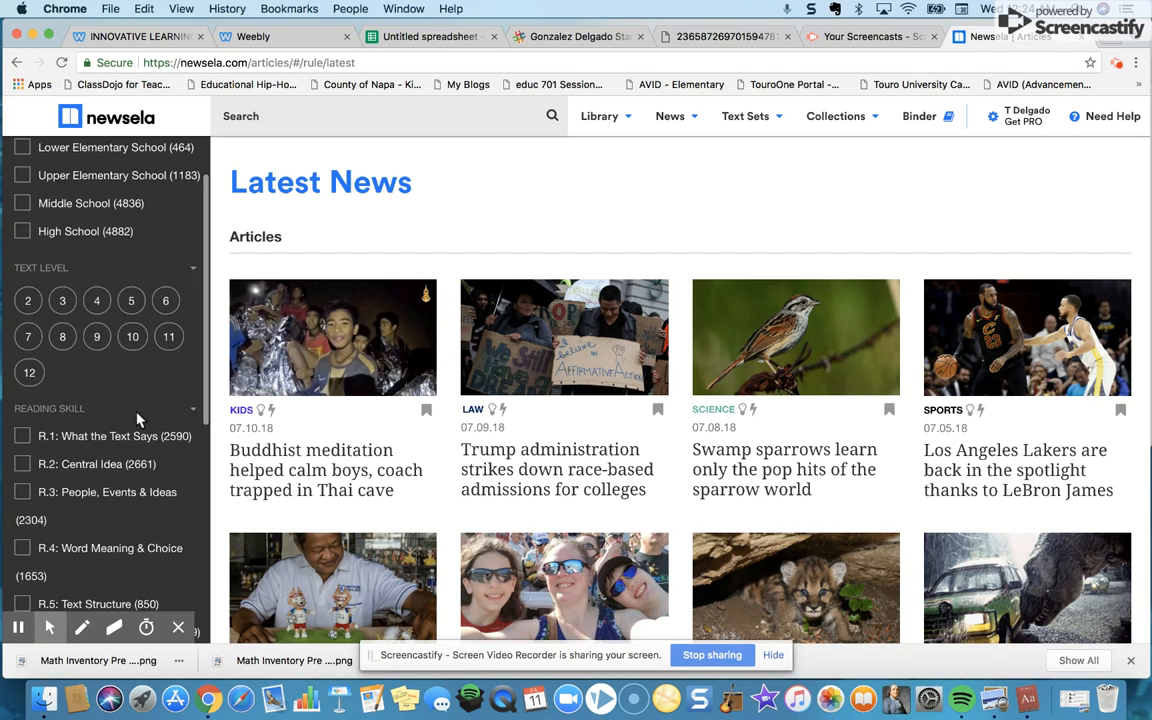
scroll(100, 374, "down", 3)
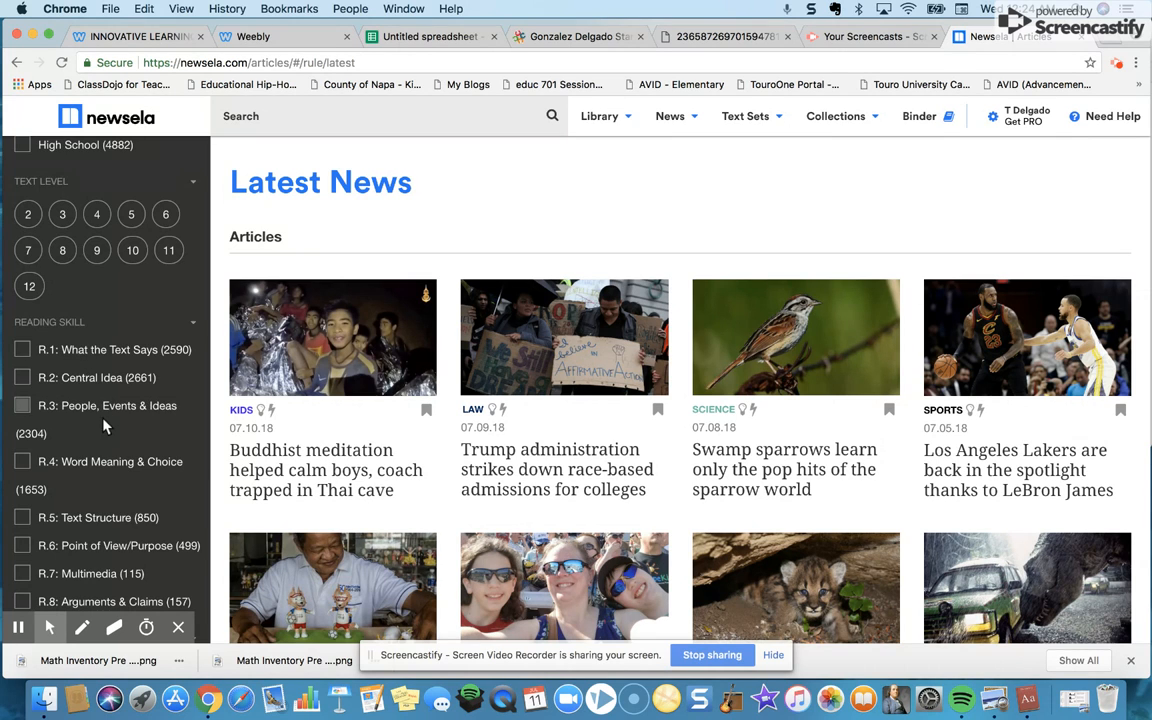
scroll(103, 410, "down", 5)
scroll(103, 405, "down", 3)
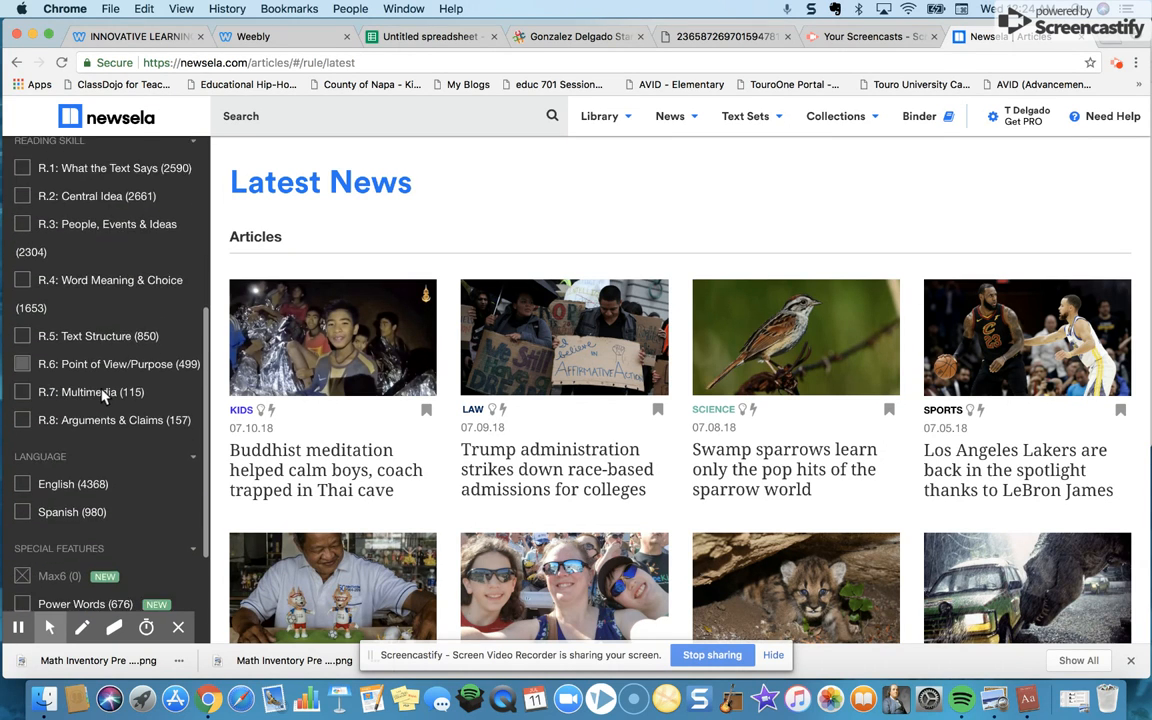
scroll(103, 402, "up", 6)
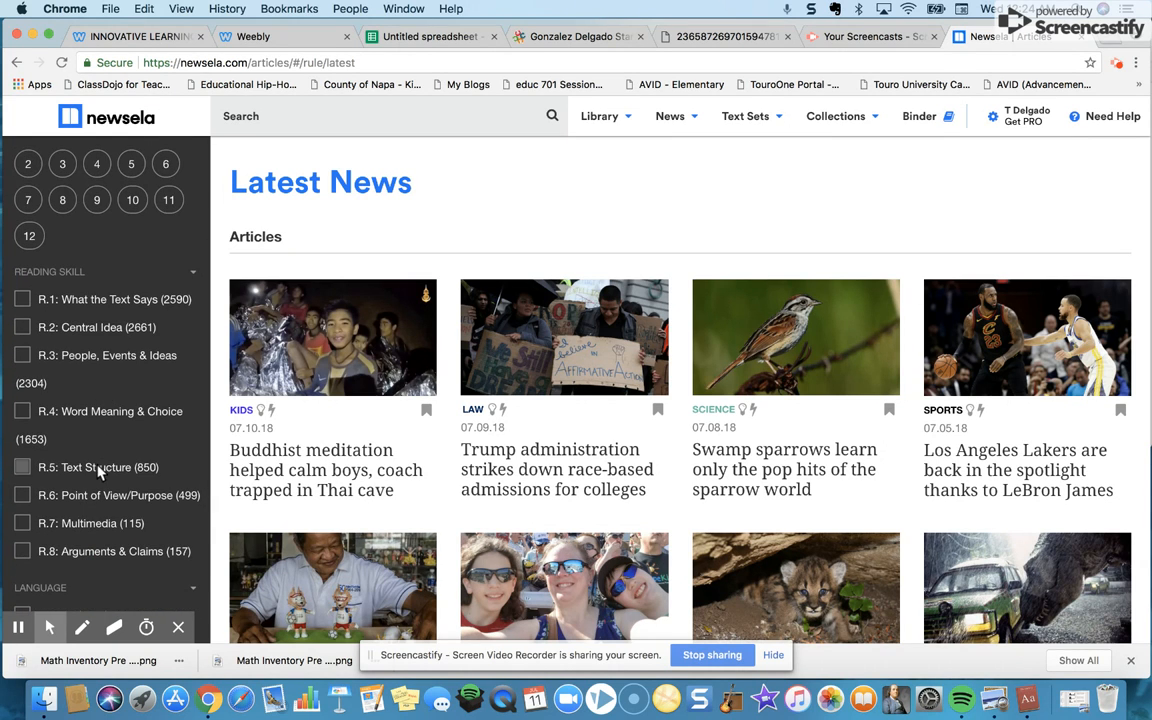
scroll(85, 460, "up", 5)
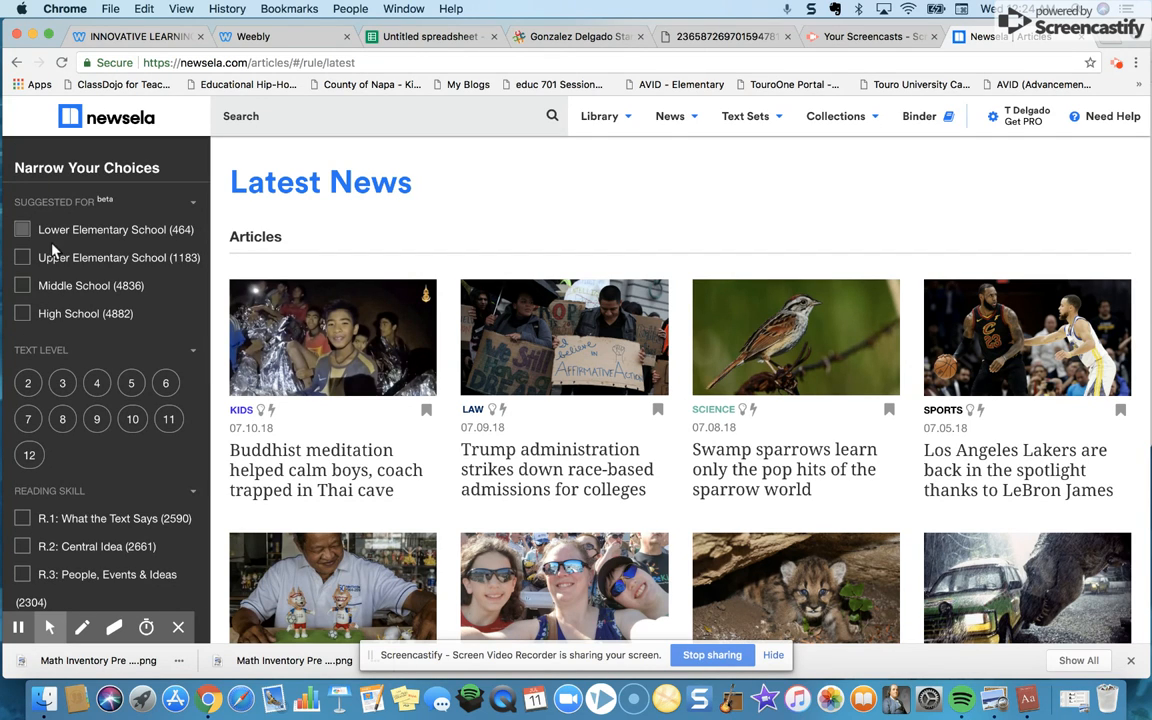
Step: Filter the Latest News articles to Lower Elementary School and check which text levels and reading skills remain available
left_click(27, 231)
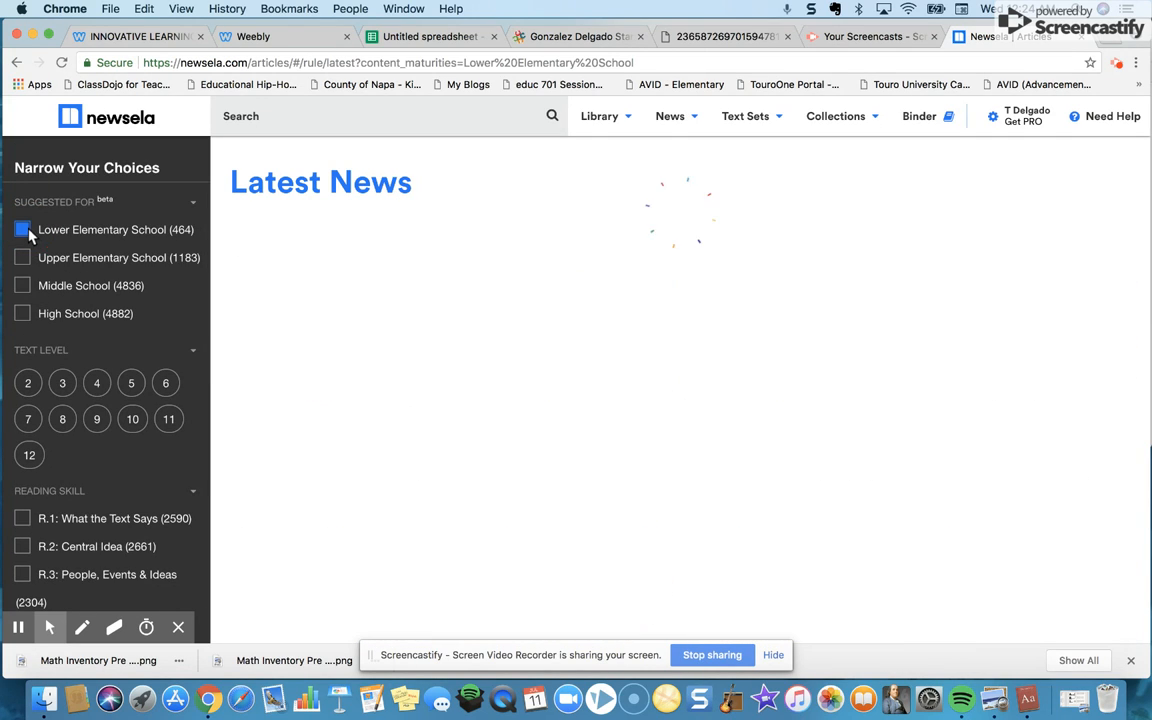
scroll(103, 370, "down", 5)
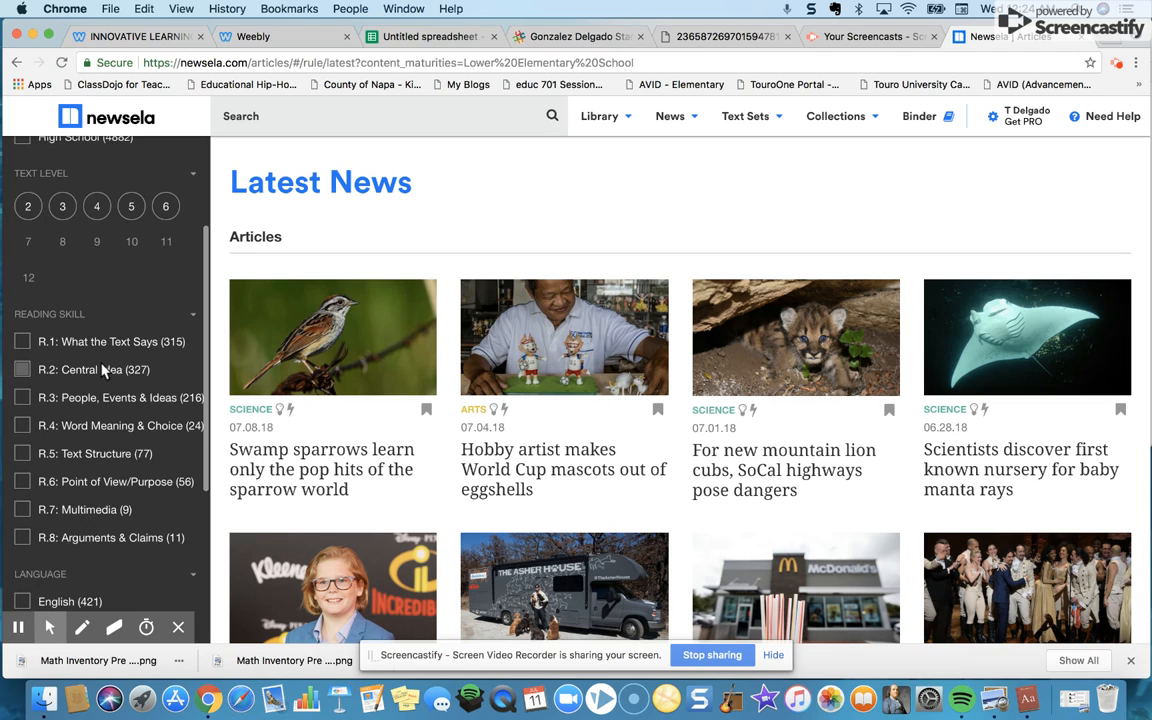
scroll(100, 372, "down", 3)
scroll(95, 310, "up", 4)
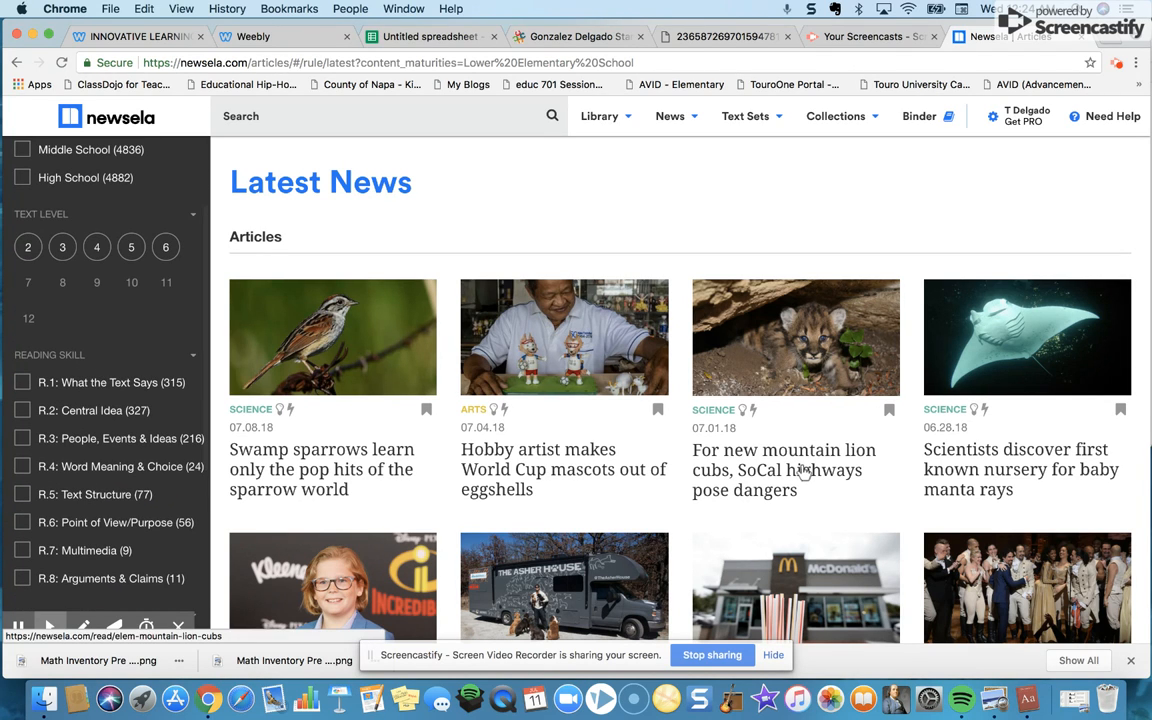
Step: Browse the filtered articles and open "McDonald's to swap plastic straws for environmentally friendly option"
scroll(803, 470, "down", 2)
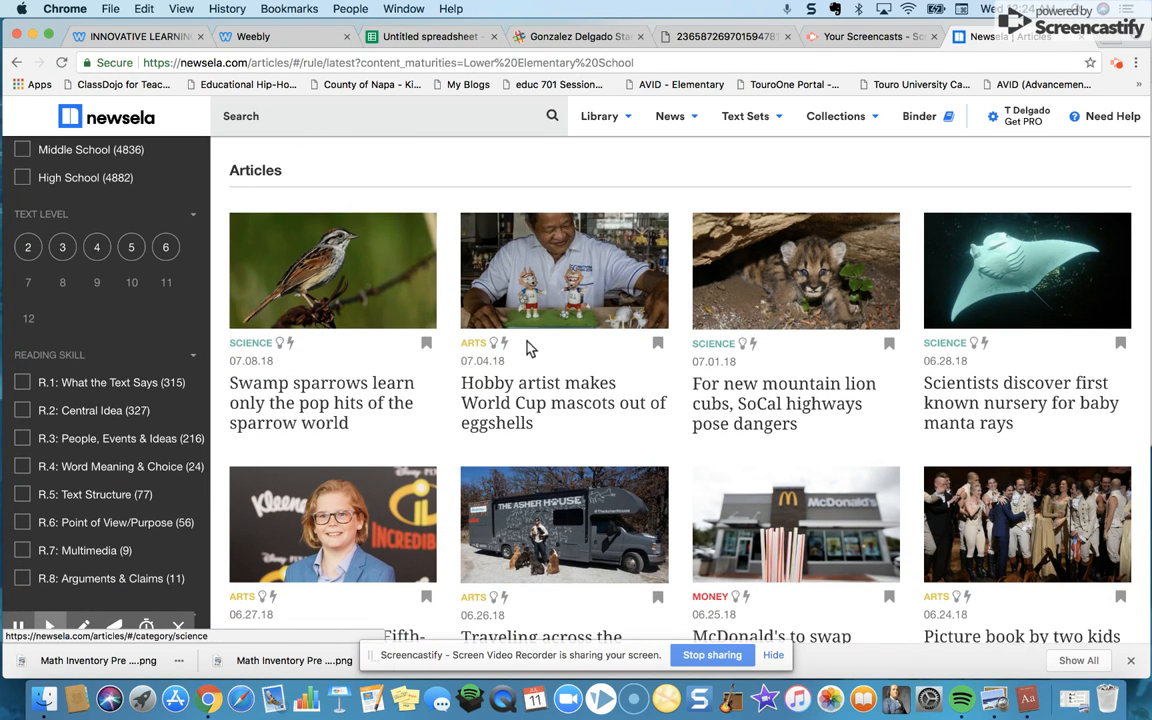
scroll(527, 450, "down", 2)
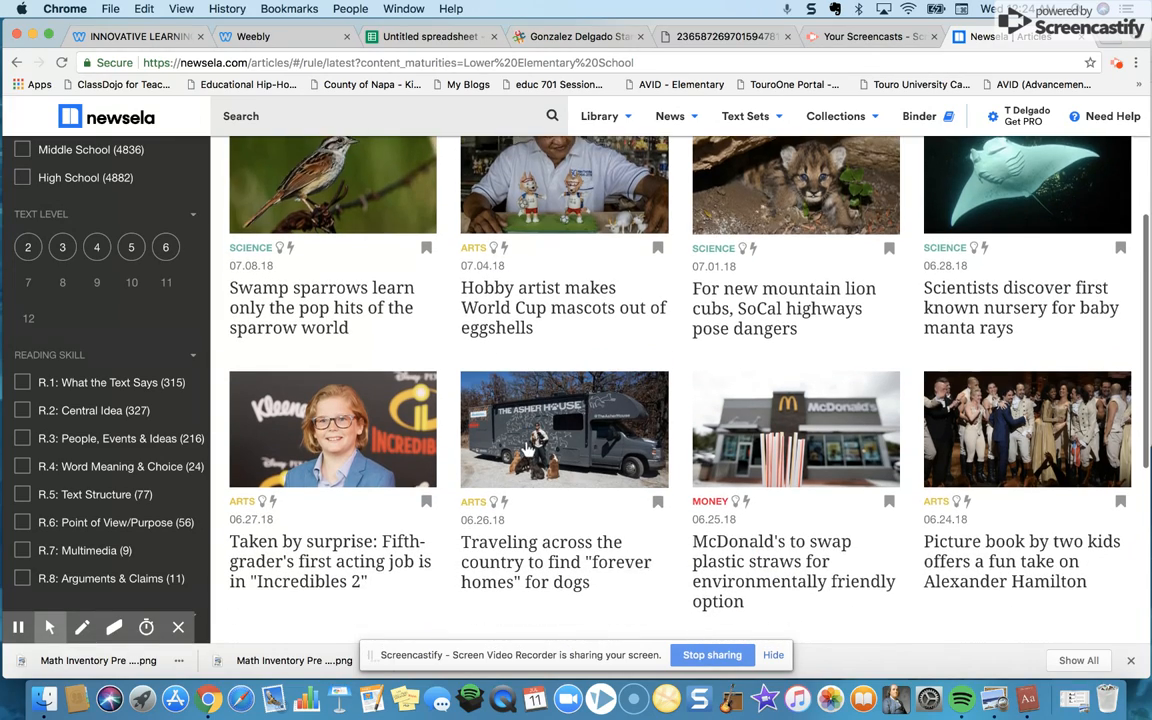
scroll(527, 450, "down", 5)
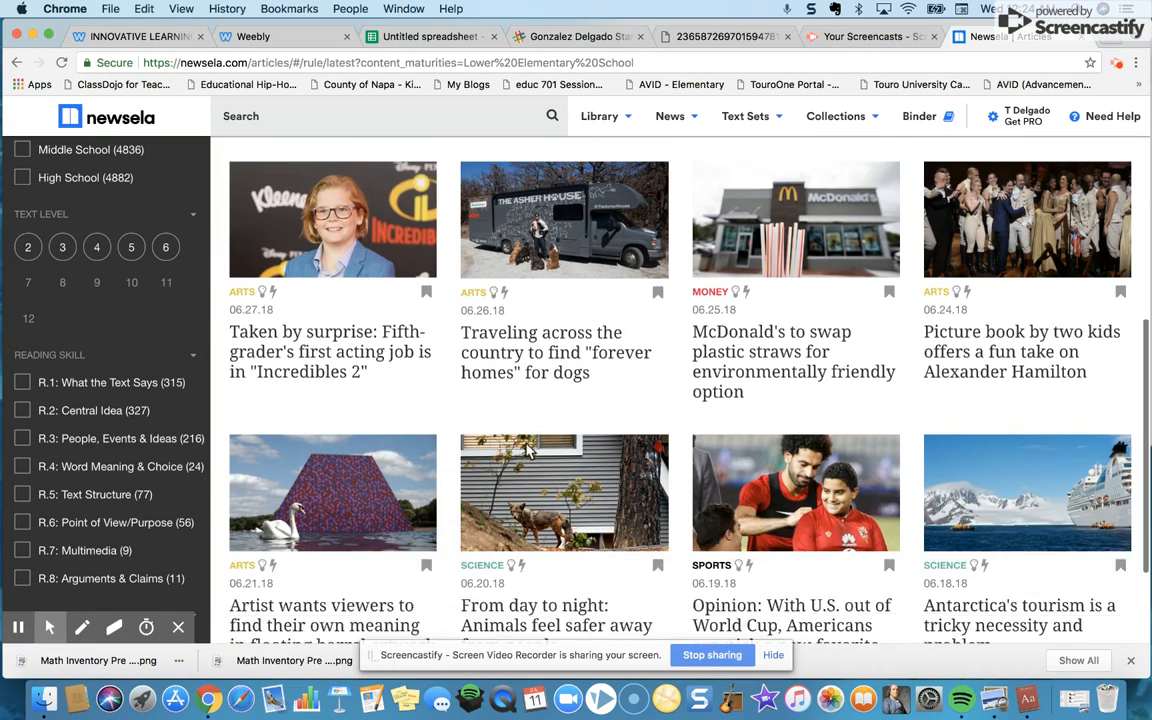
scroll(527, 450, "up", 3)
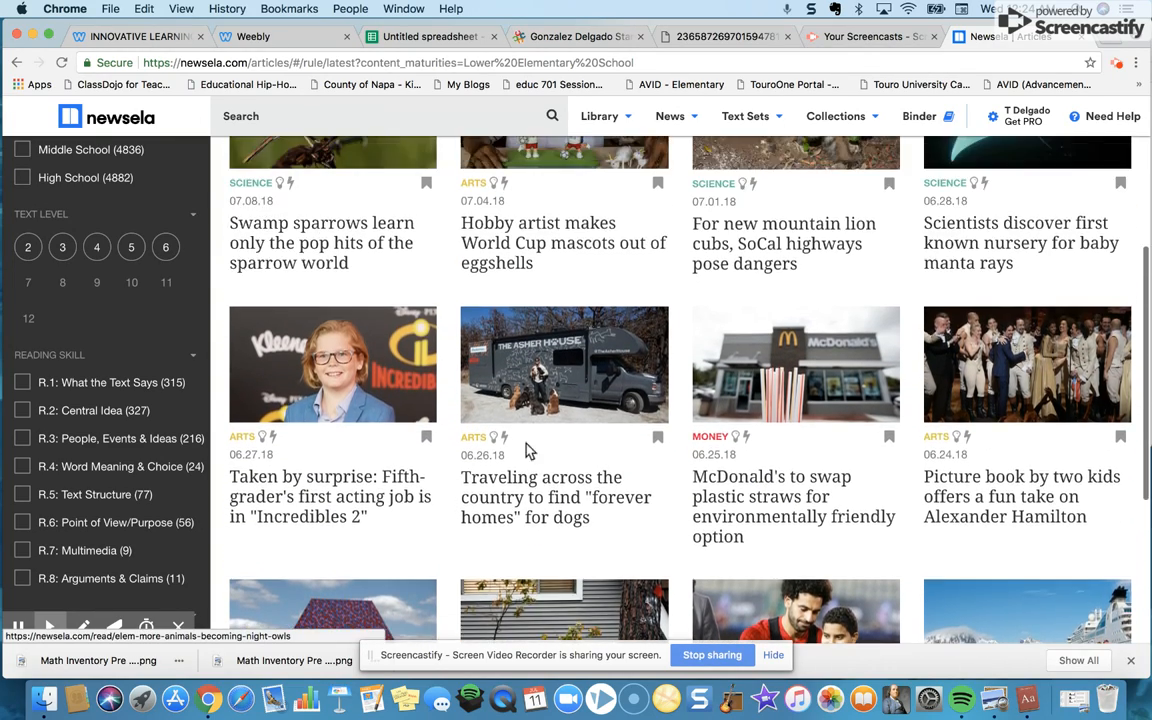
scroll(527, 450, "down", 1)
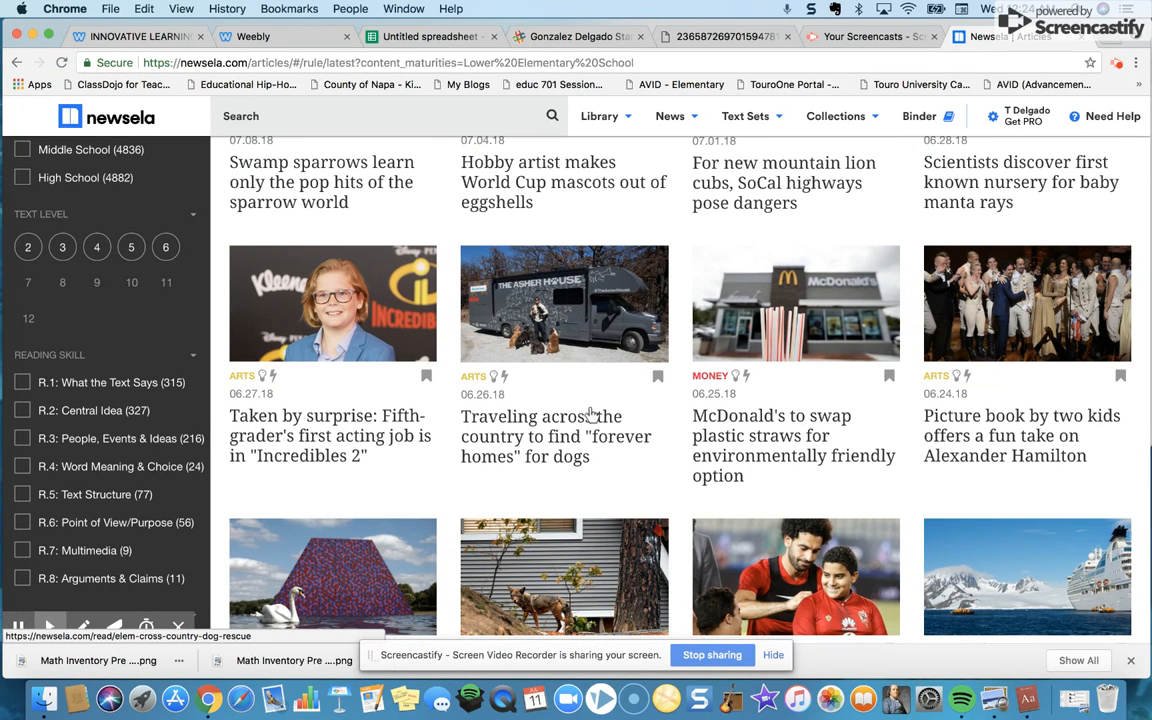
scroll(565, 358, "down", 2)
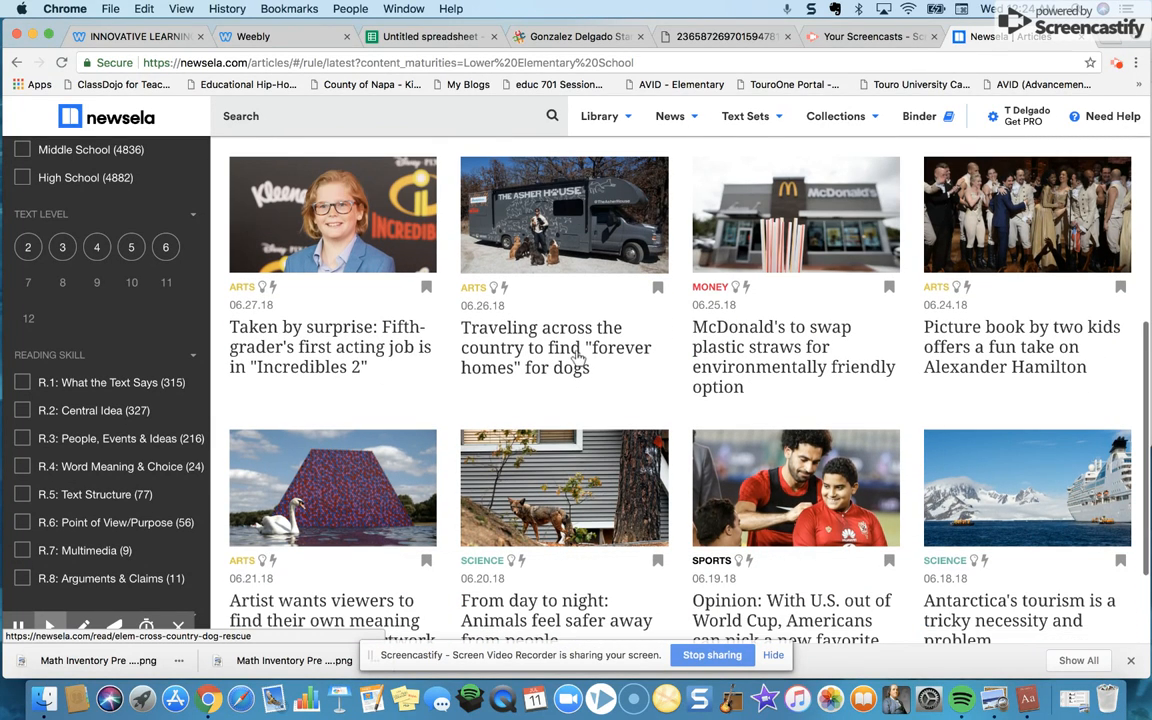
scroll(775, 232, "up", 1)
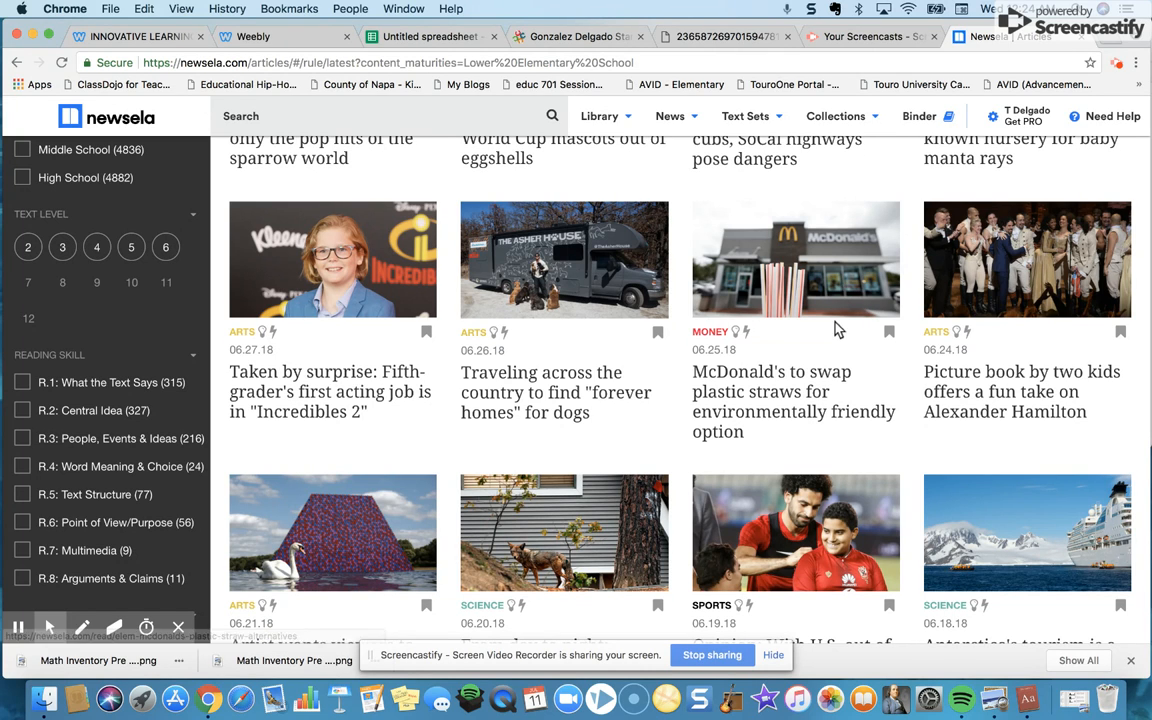
scroll(820, 335, "up", 2)
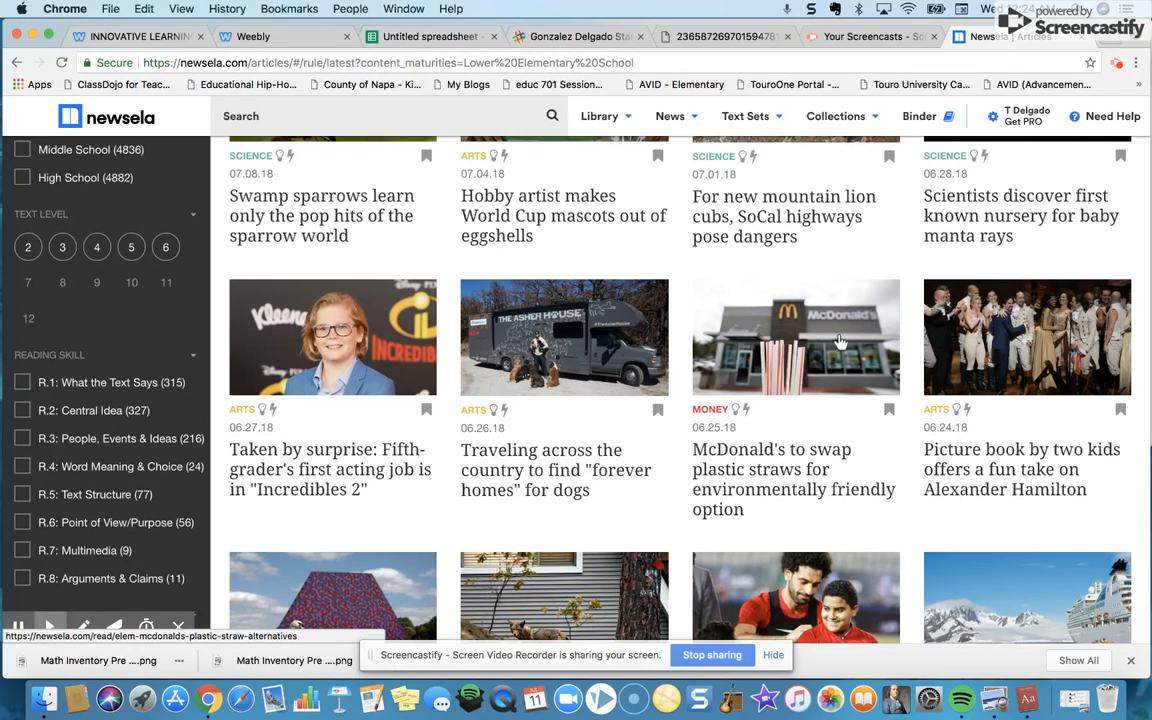
left_click(840, 341)
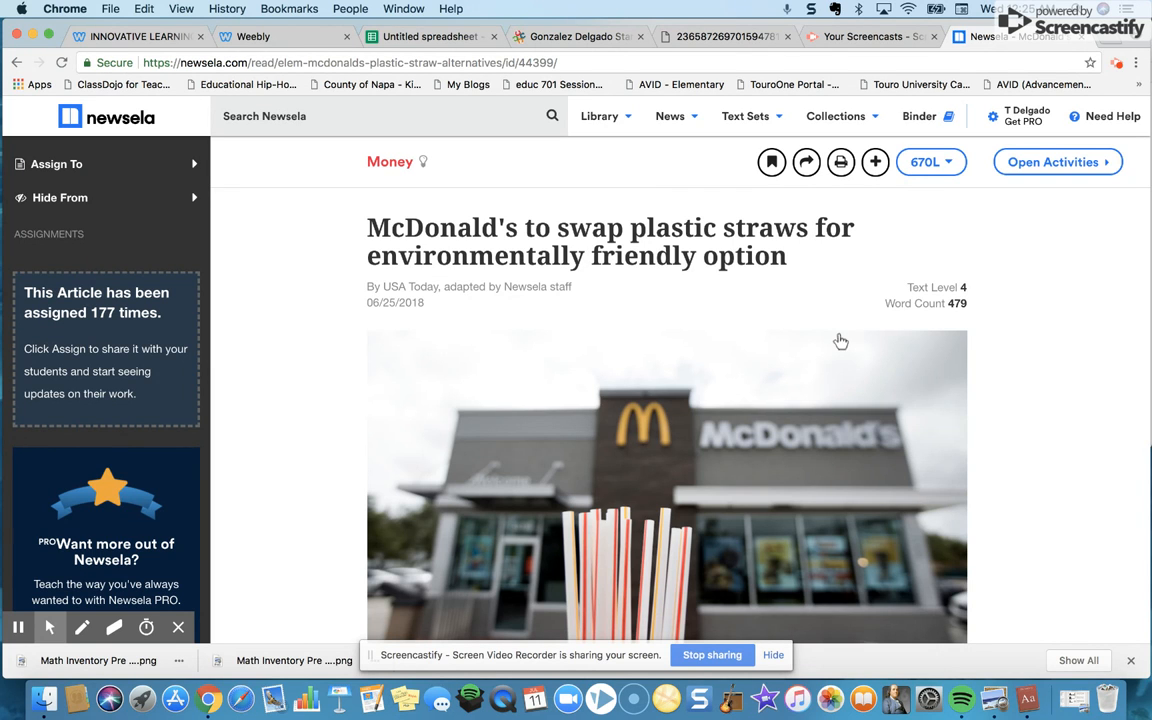
Step: Skim the McDonald's plastic straws article, noting its sections and highlighted power words, and return to its beginning
scroll(731, 492, "down", 10)
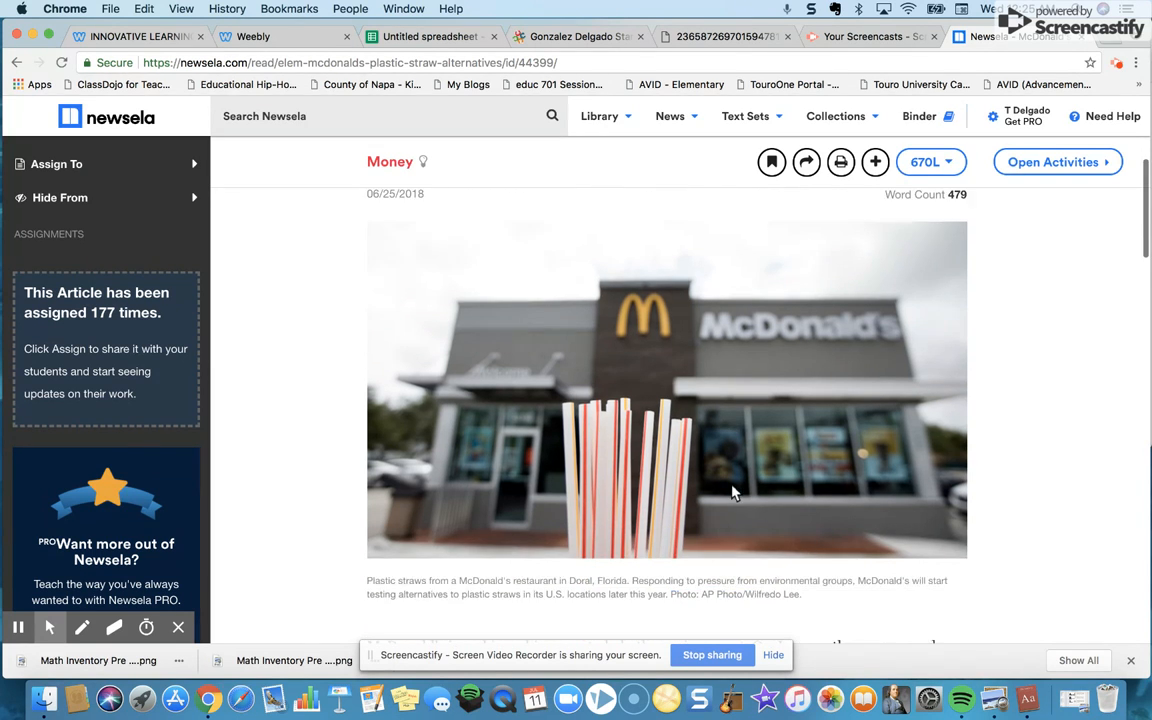
scroll(725, 465, "down", 1)
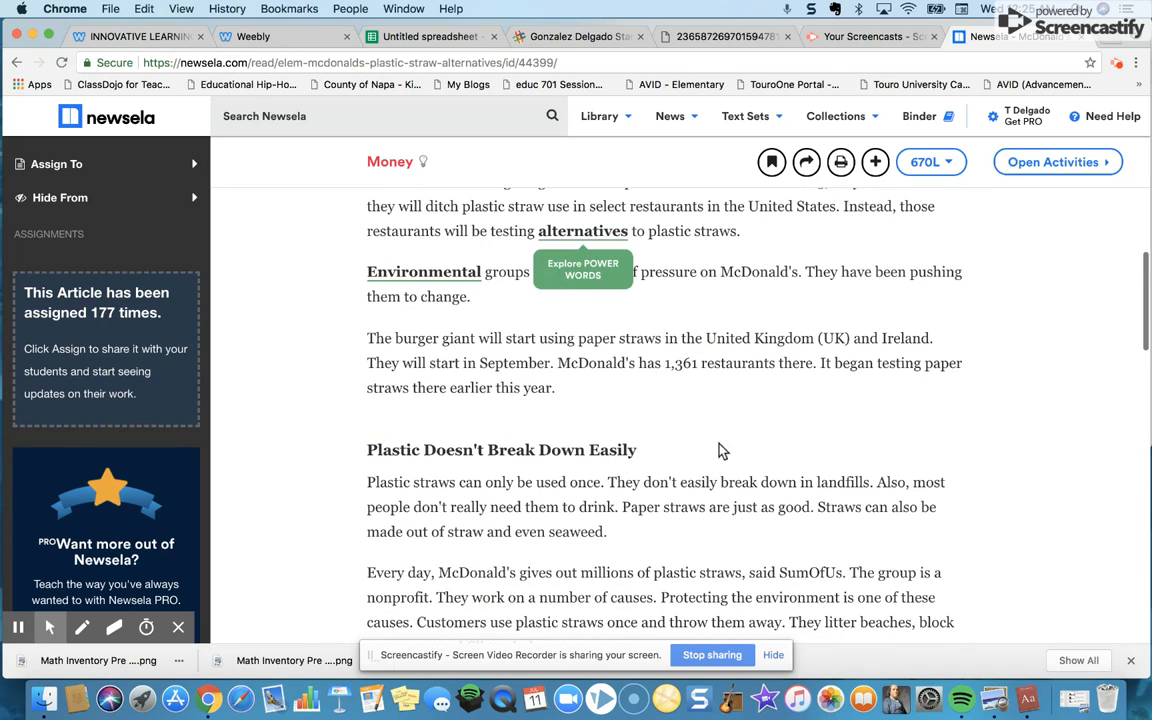
scroll(620, 320, "down", 1)
scroll(640, 340, "down", 7)
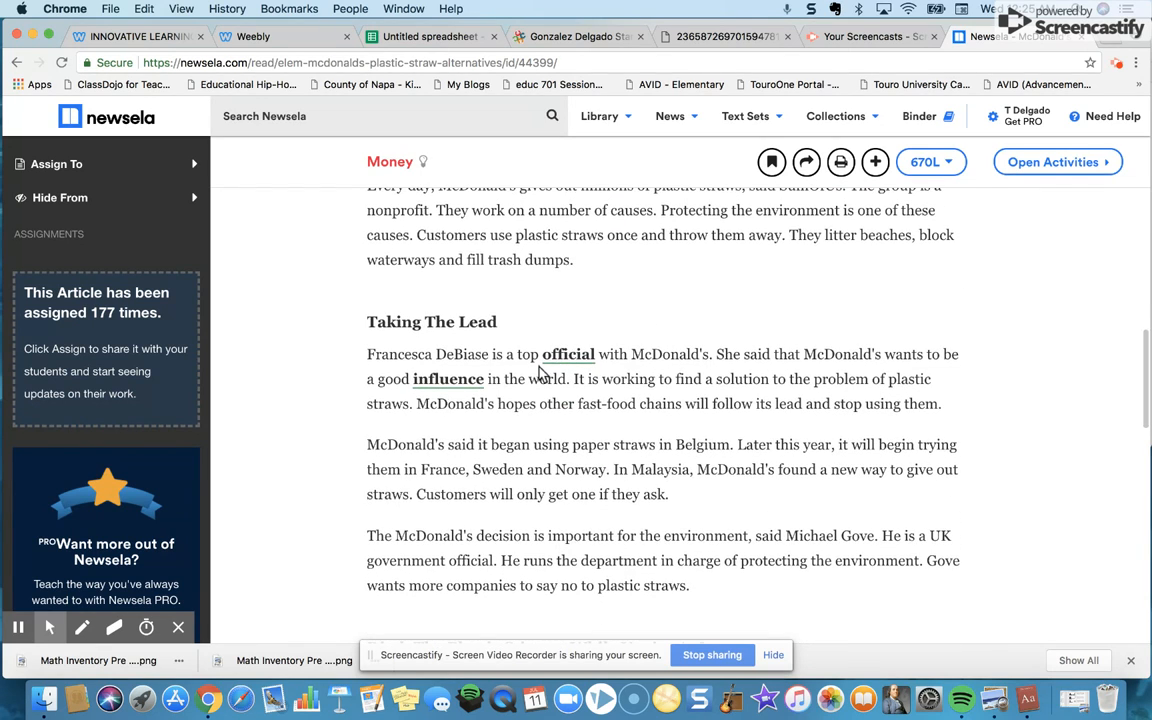
scroll(795, 407, "down", 5)
scroll(795, 407, "up", 20)
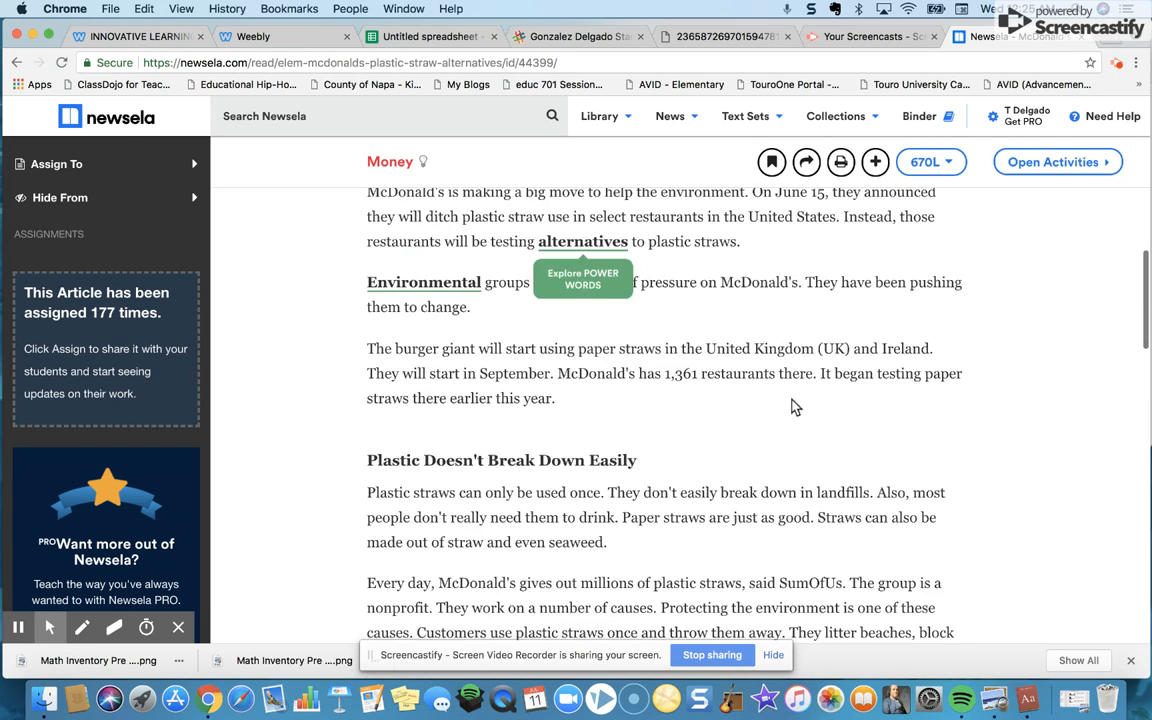
scroll(795, 407, "up", 1)
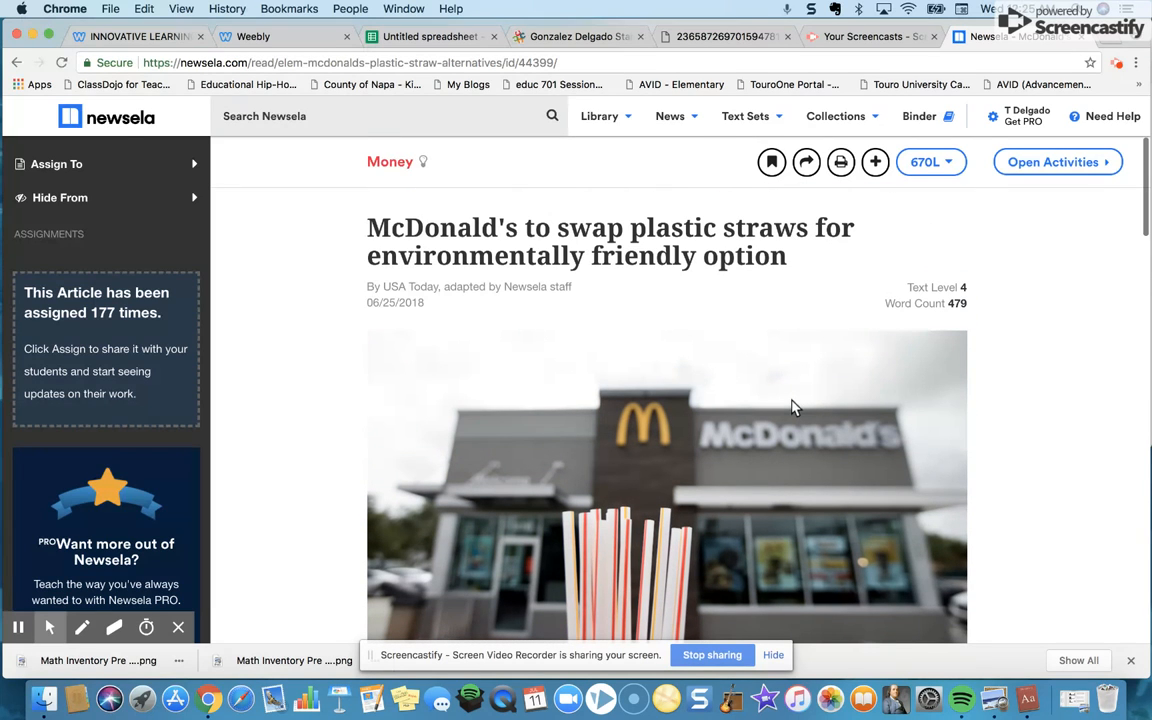
Step: Review the reading levels offered for the McDonald's article, from MAX down to 400L, and keep 670L selected
left_click(938, 170)
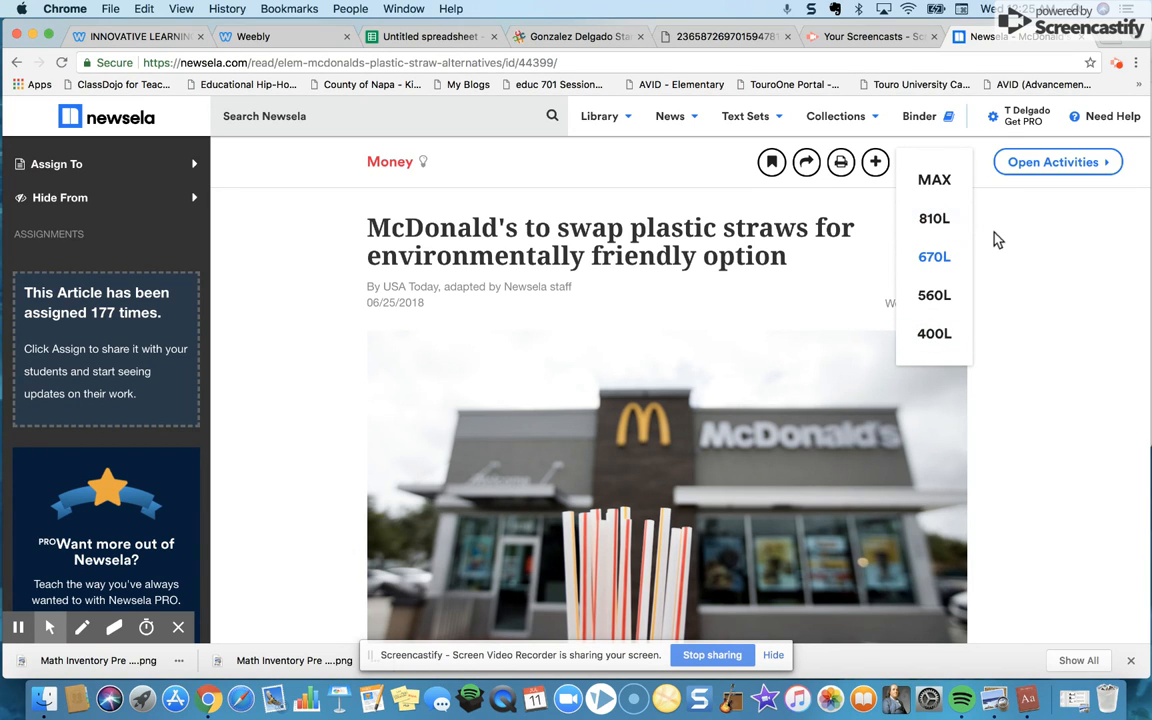
left_click(936, 258)
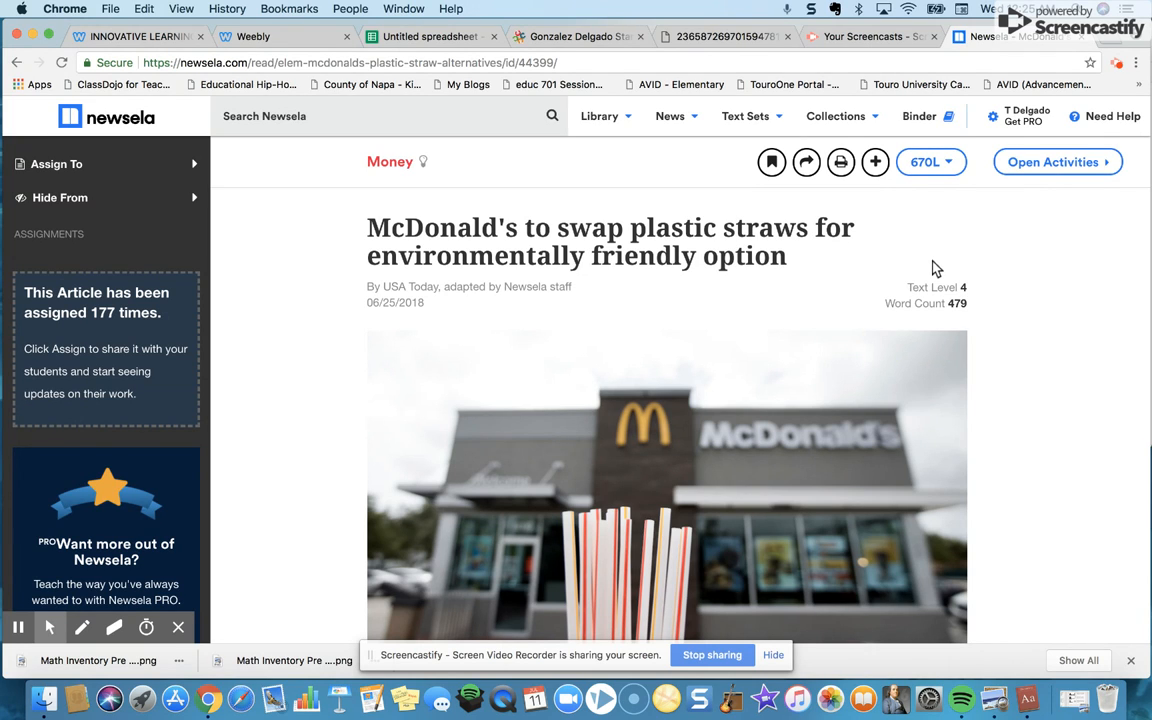
left_click(930, 166)
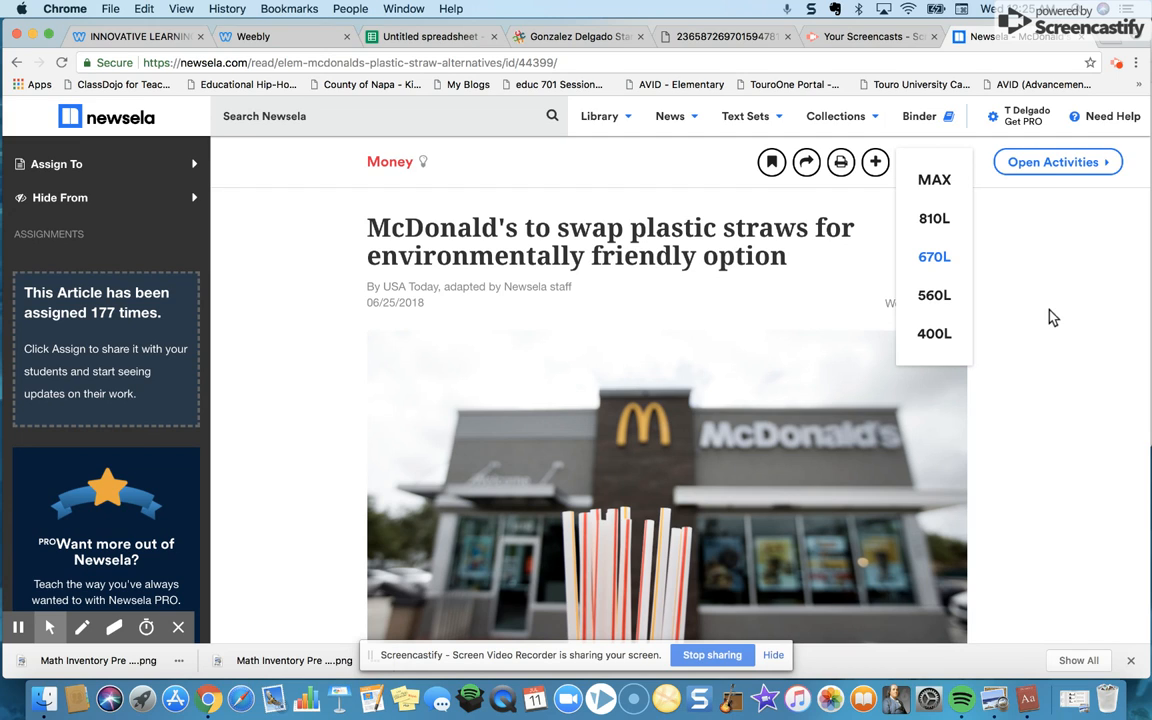
left_click(937, 259)
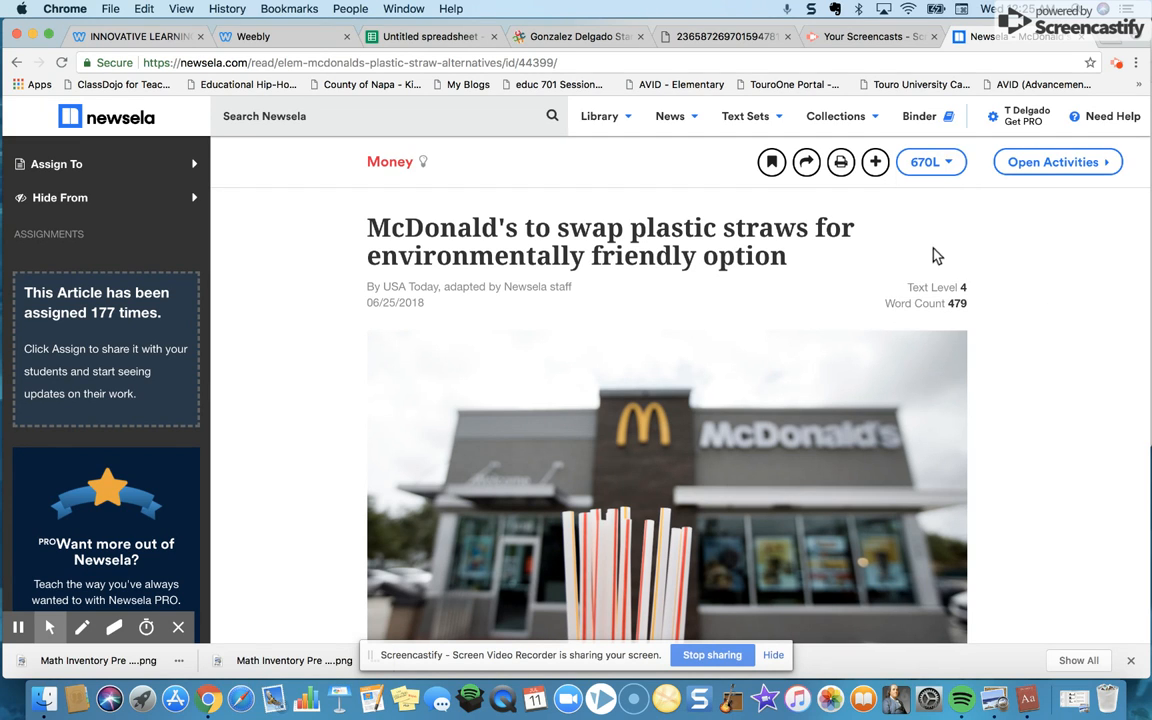
Step: View the activities offered with the article, including Power Words, Write and Quiz, and return to the full article
scroll(743, 372, "down", 3)
scroll(716, 376, "up", 3)
left_click(1101, 174)
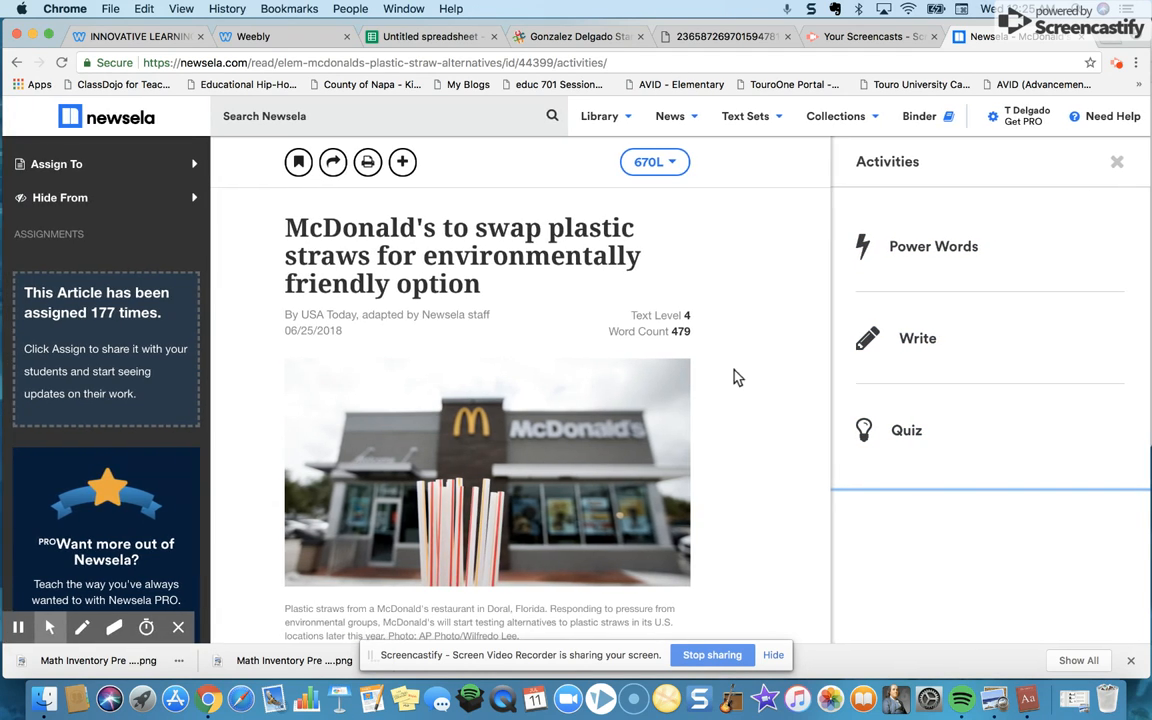
mouse_move(731, 252)
scroll(597, 272, "left", 5)
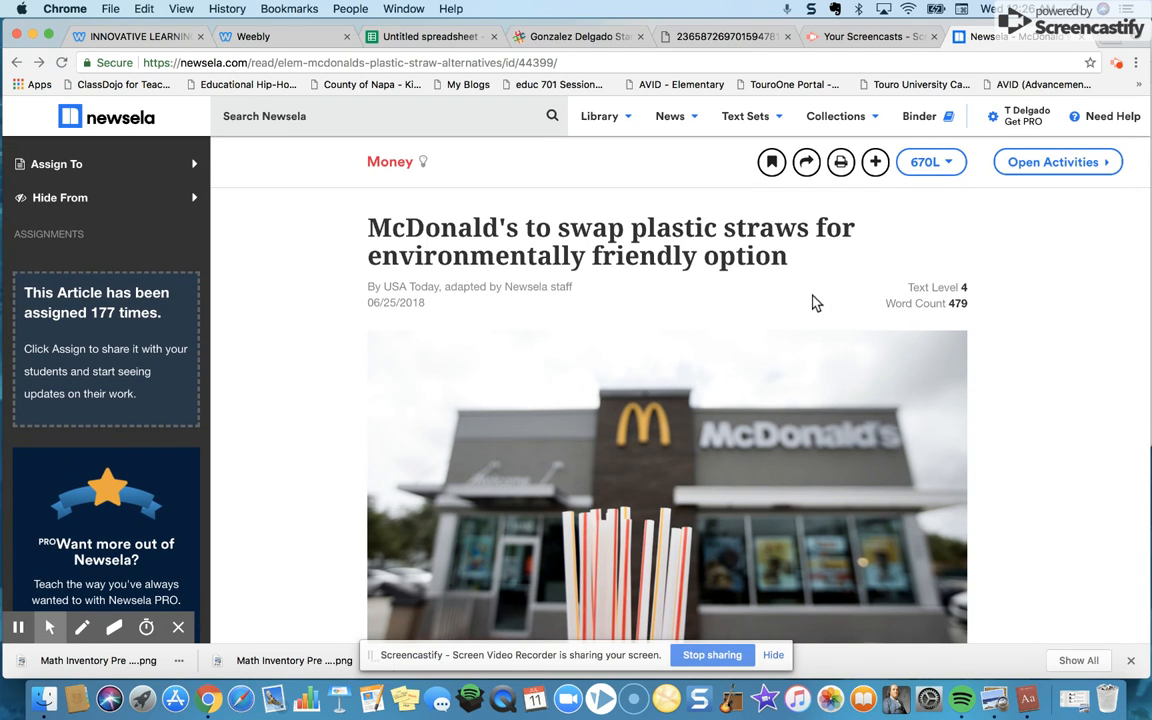
Step: Share the article to Google Classroom as a new assignment for demo class
left_click(808, 170)
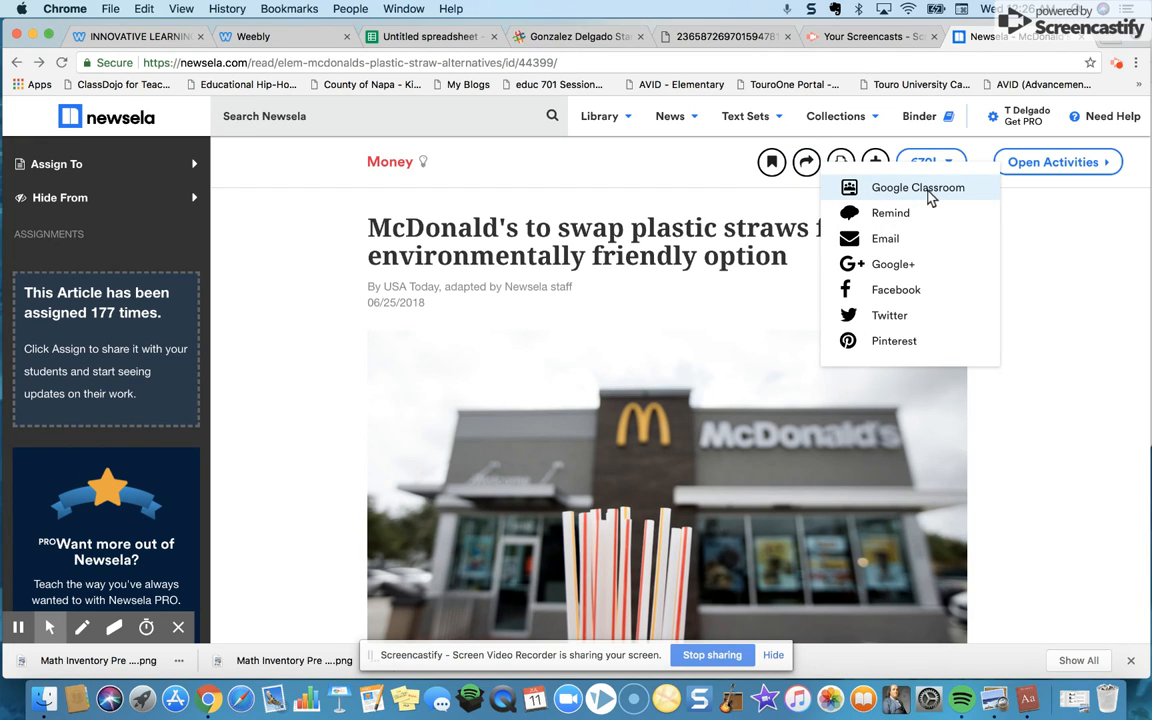
left_click(929, 194)
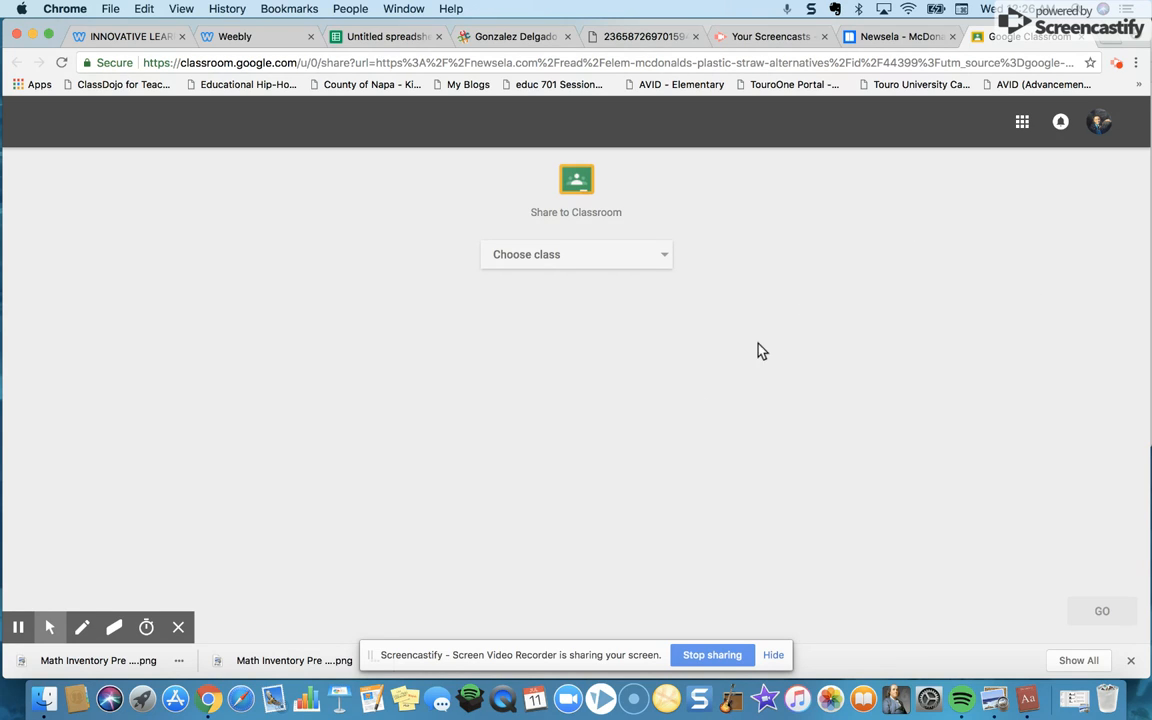
left_click(622, 265)
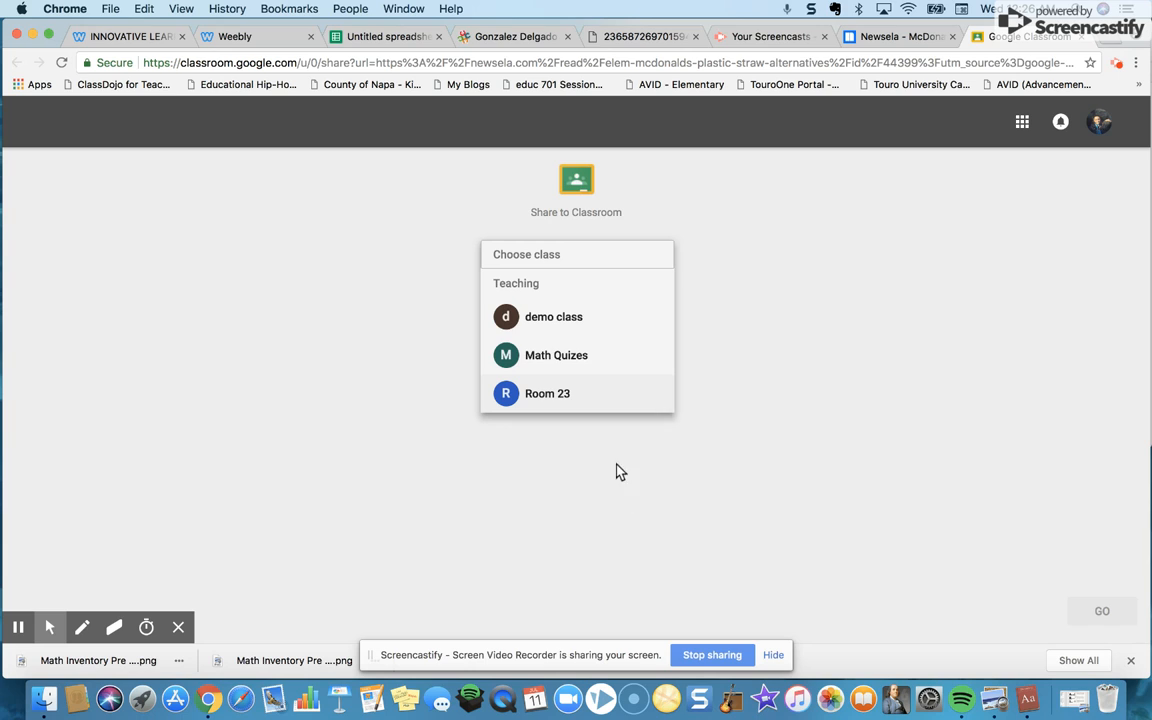
left_click(567, 328)
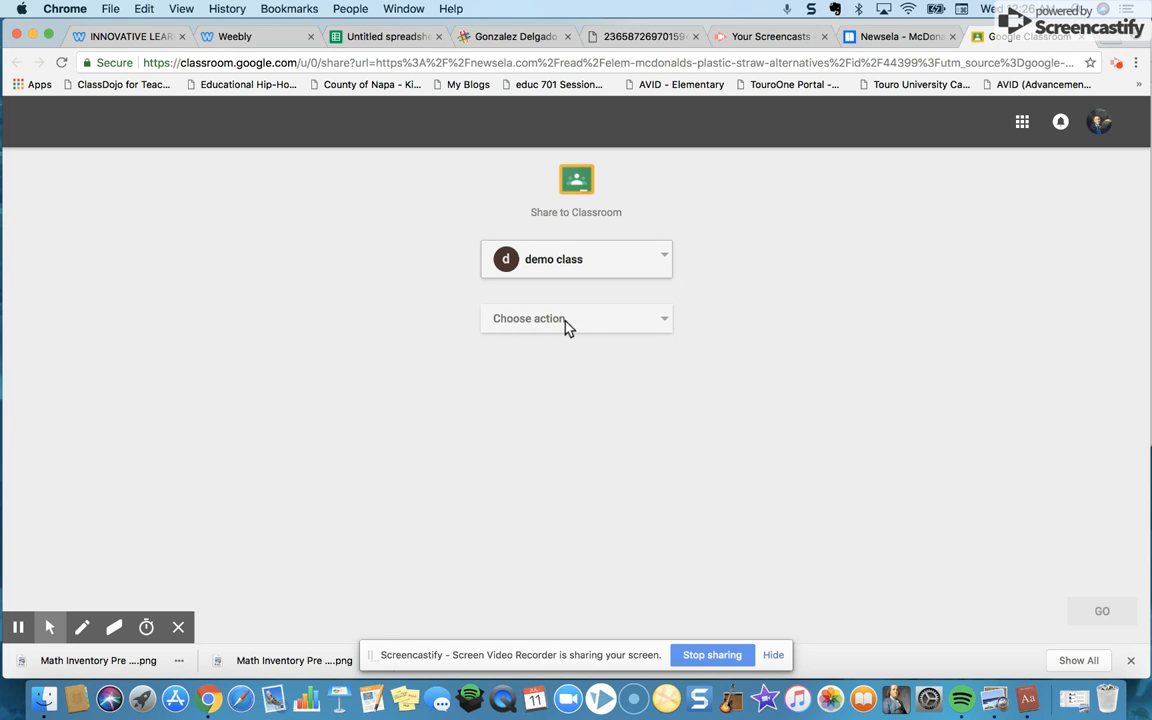
left_click(581, 320)
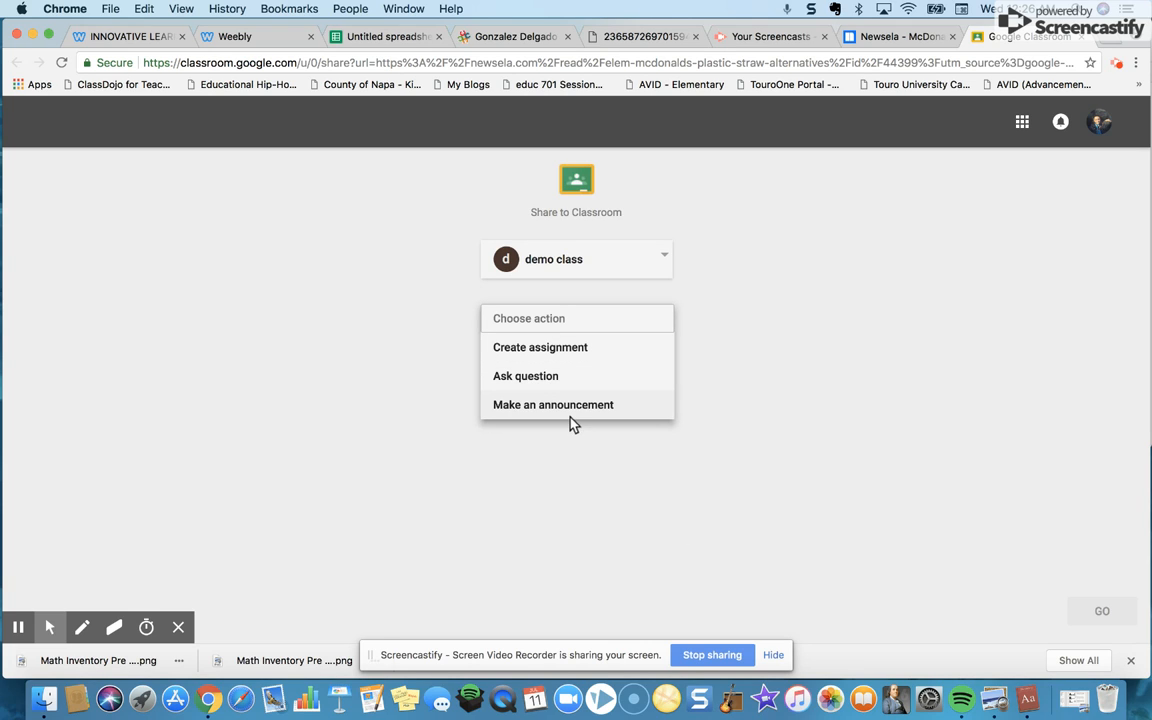
left_click(578, 352)
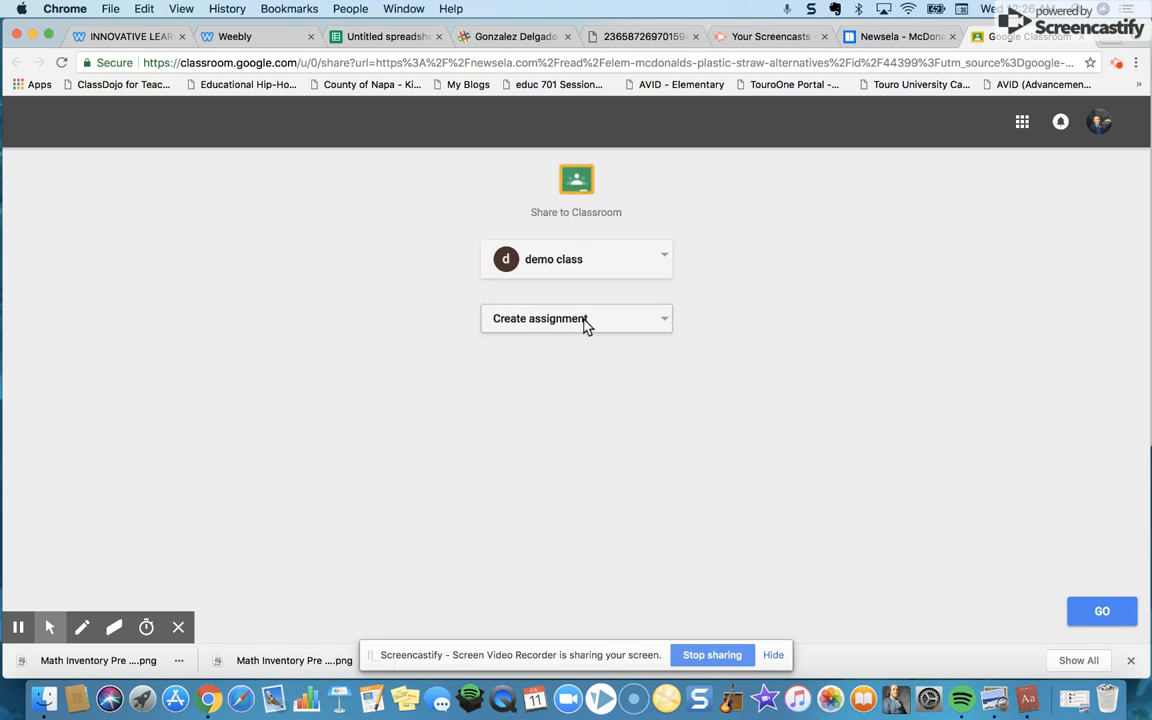
left_click(1101, 613)
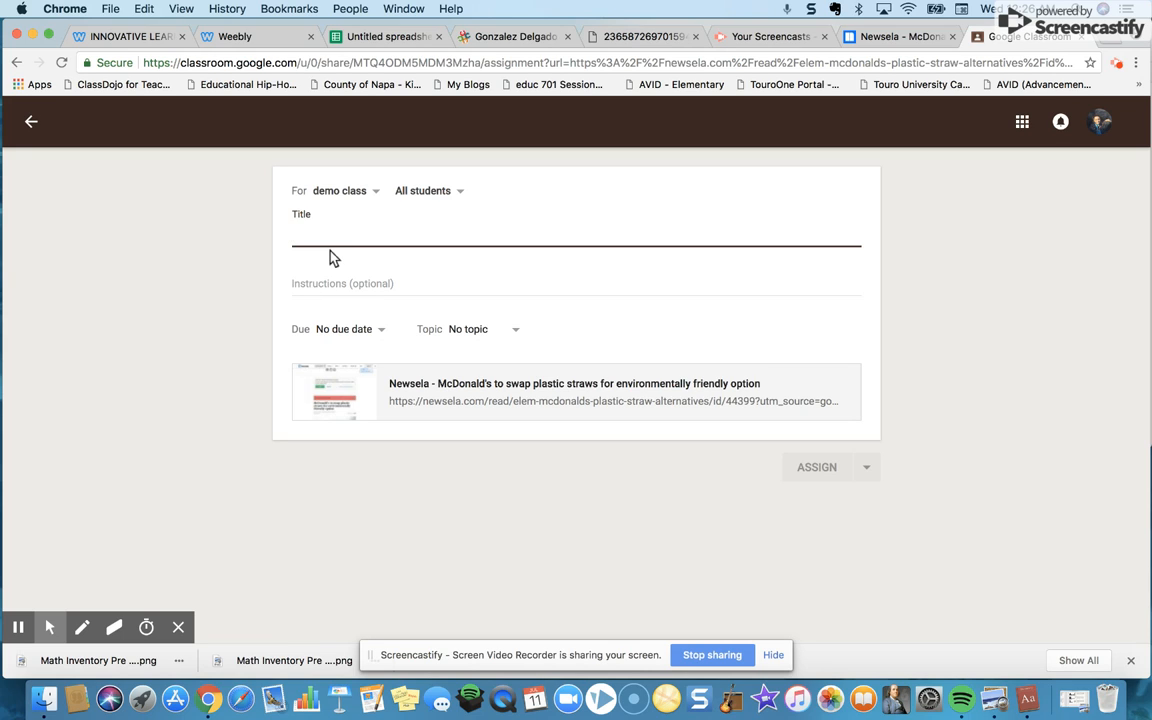
Step: Title the assignment "Mcdonalds article" and add the instructions "Read the article, do the activities on the side, and mark done when you finish"
type("M")
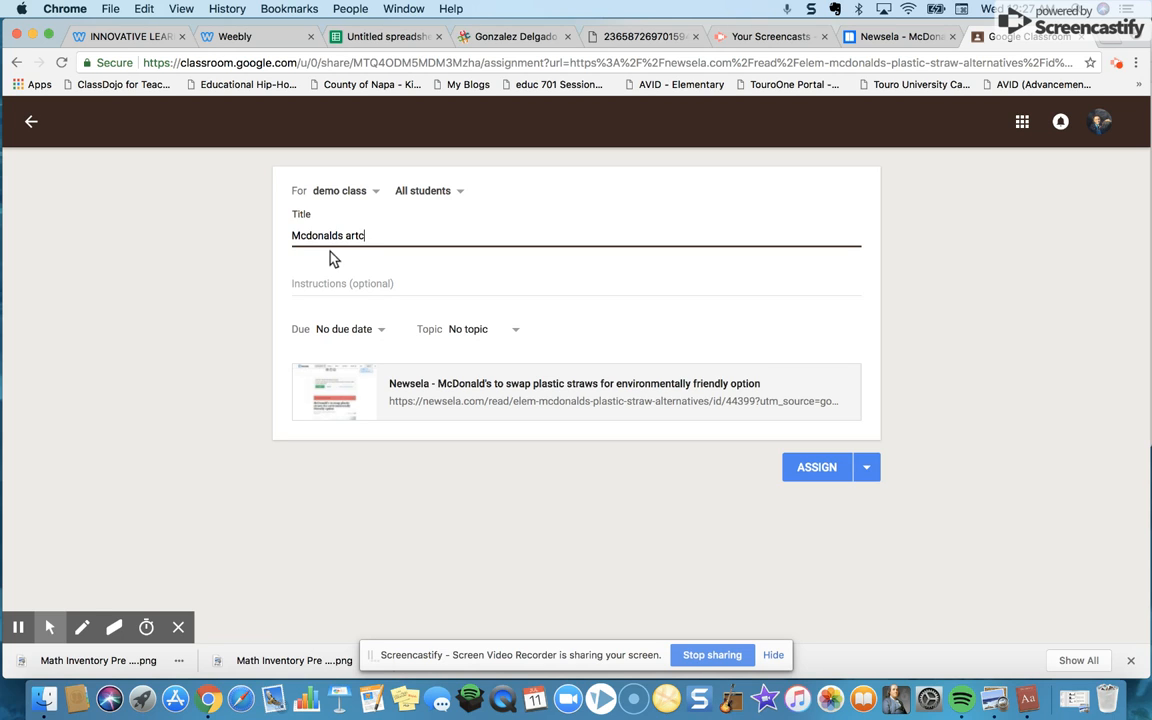
type("cdonalds article")
left_click(319, 280)
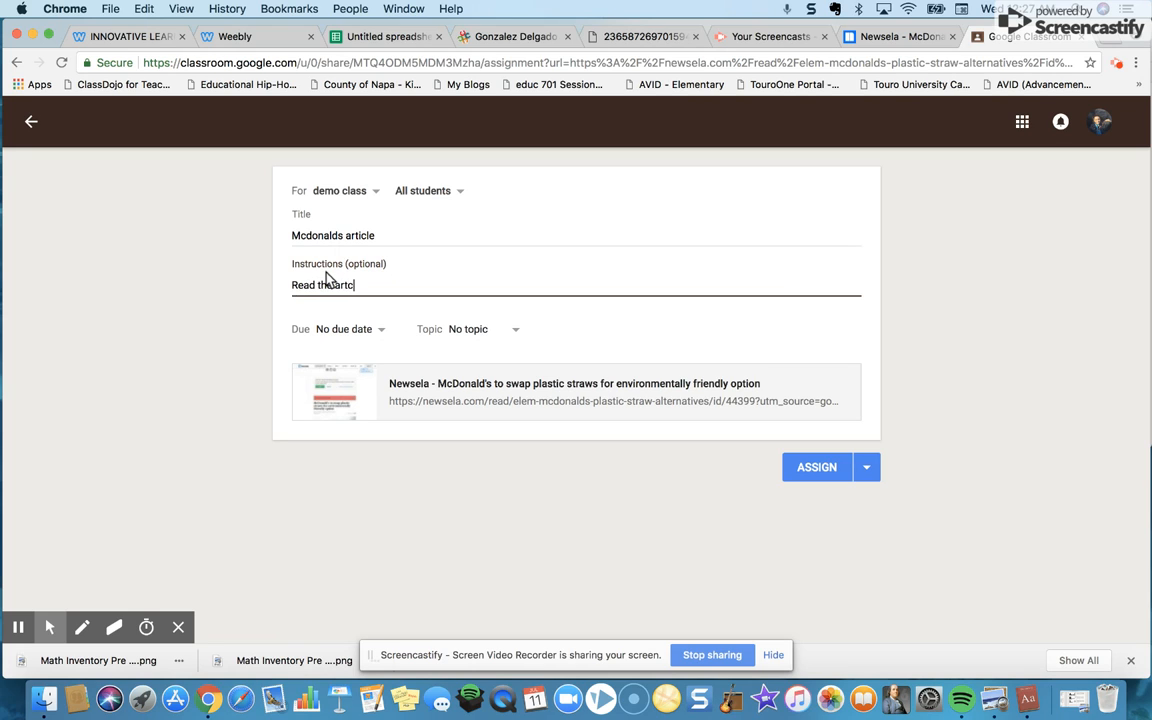
type("Read the article, do the activite")
type("s on it")
key("BackSpace")
key("BackSpace")
key("BackSpace")
key("BackSpace")
key("BackSpace")
key("BackSpace")
key("BackSpace")
key("BackSpace")
key("BackSpace")
type("ties on the side, and")
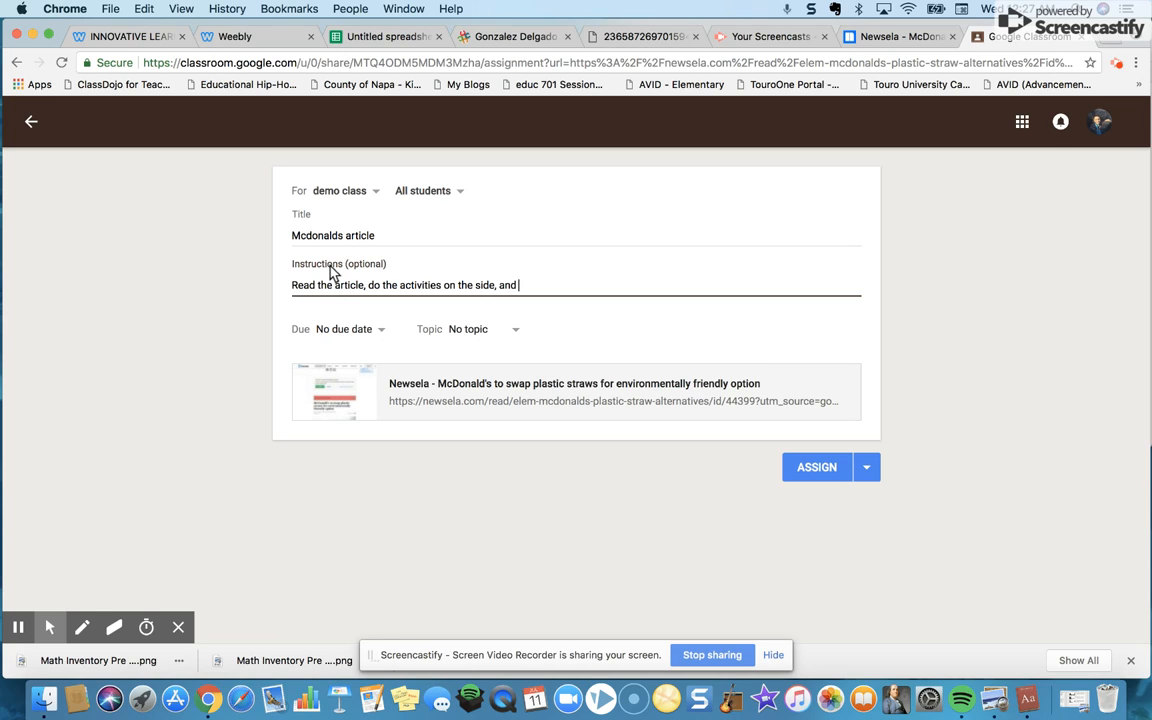
type(" mark done when you finish")
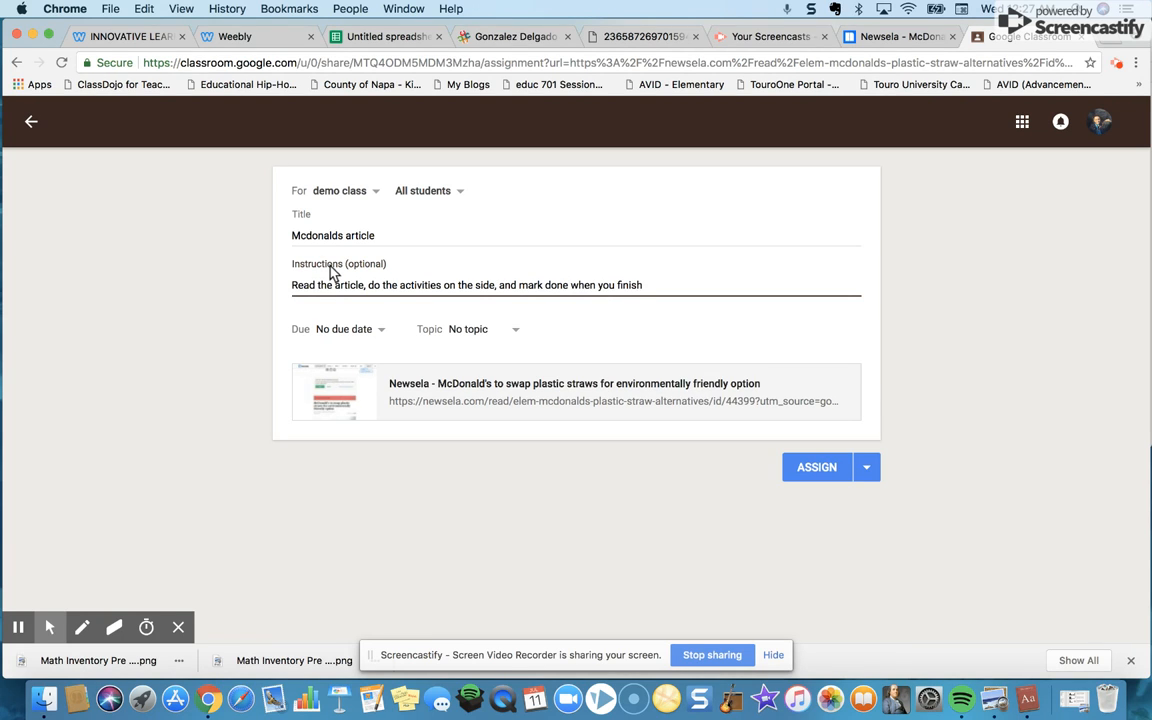
Step: Check the due date setting, leave it at No due date, and assign the article to all students in demo class
left_click(379, 331)
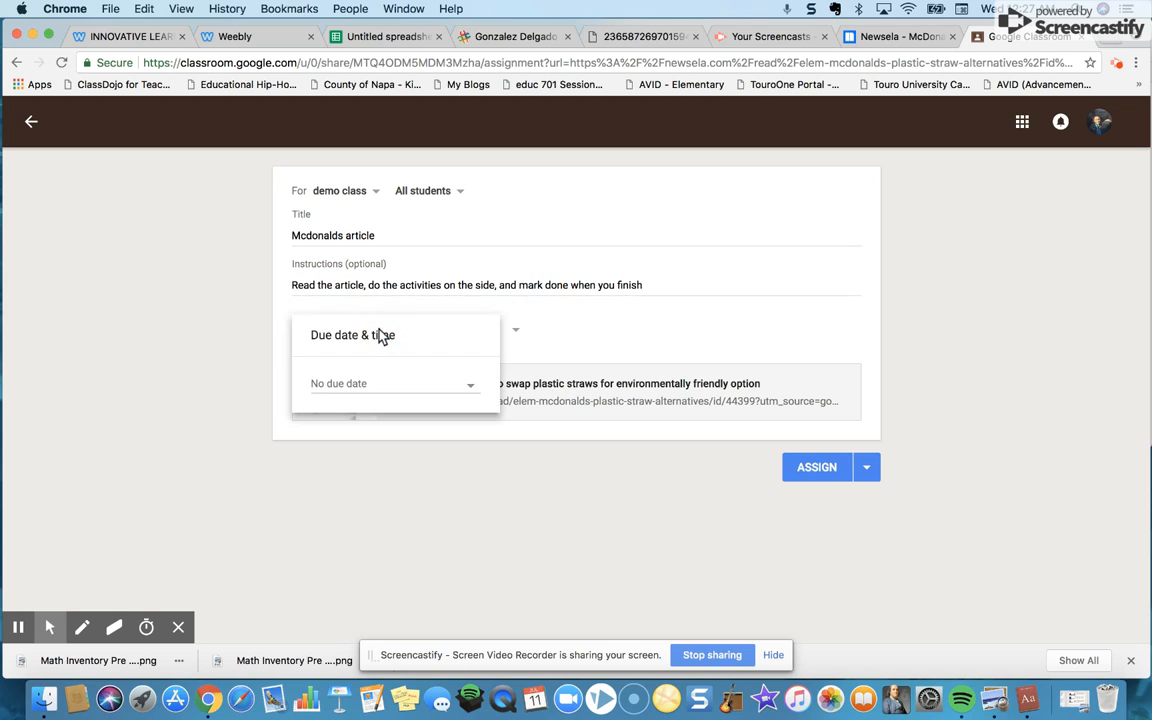
left_click(585, 310)
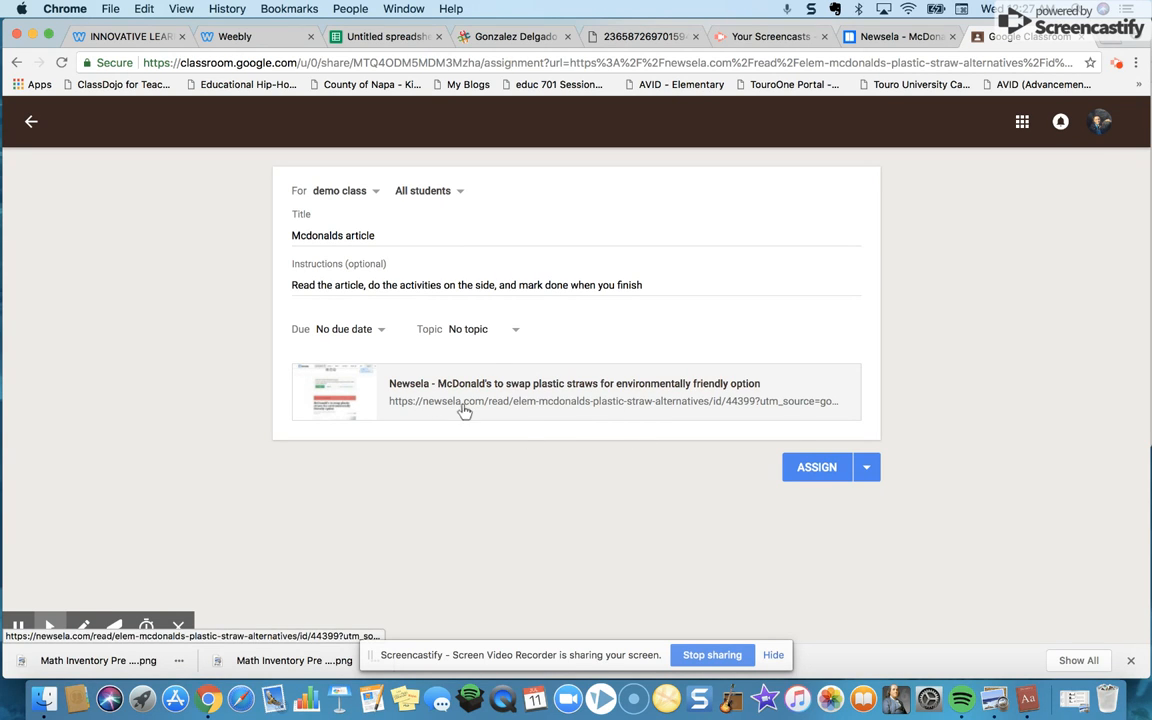
left_click(817, 468)
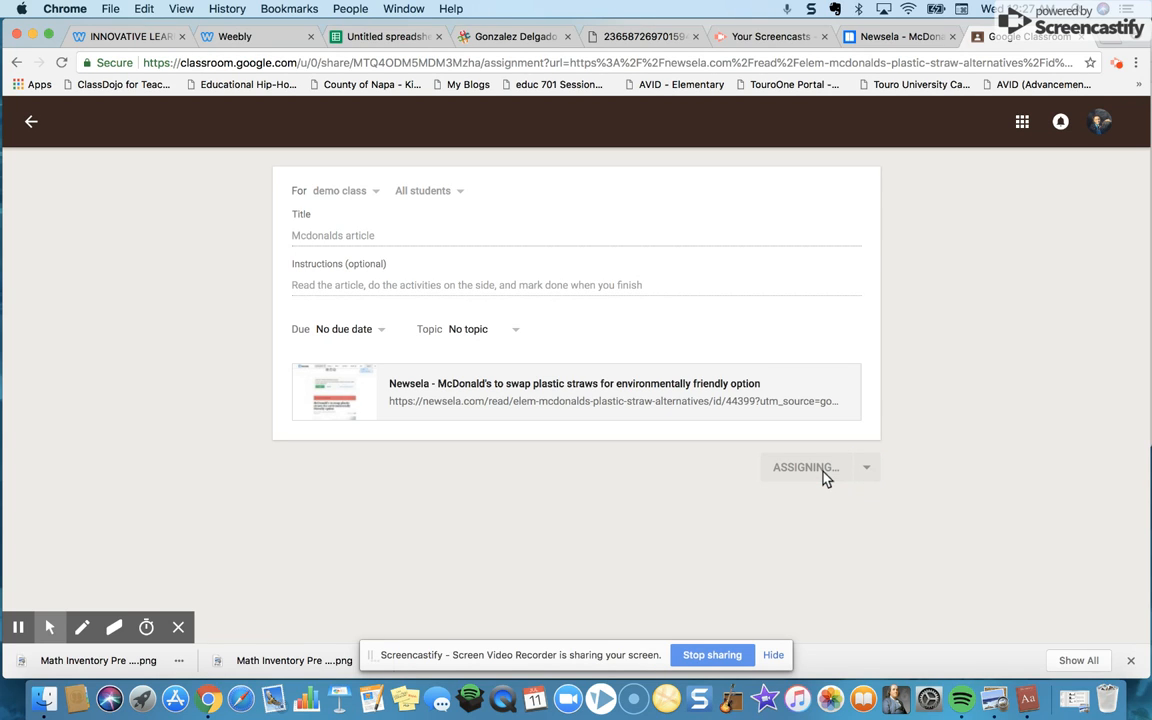